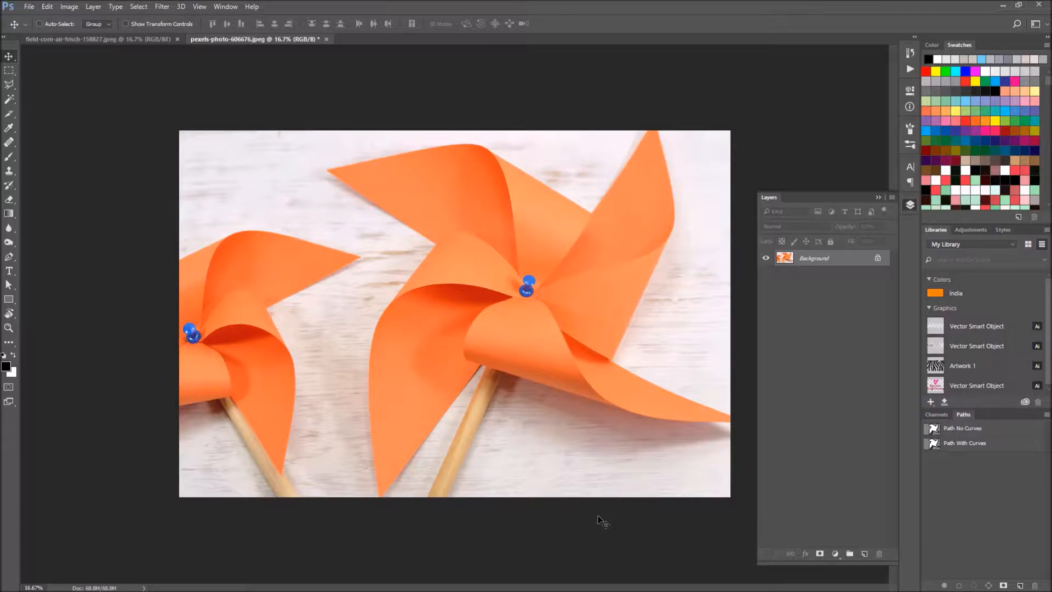
Start a Pen tool path at the image's bottom edge and trace the left side of the large pinwheel's stick up to the petals.
{"action": "left_click", "coordinate": [9, 327]}
{"action": "left_click", "coordinate": [392, 421]}
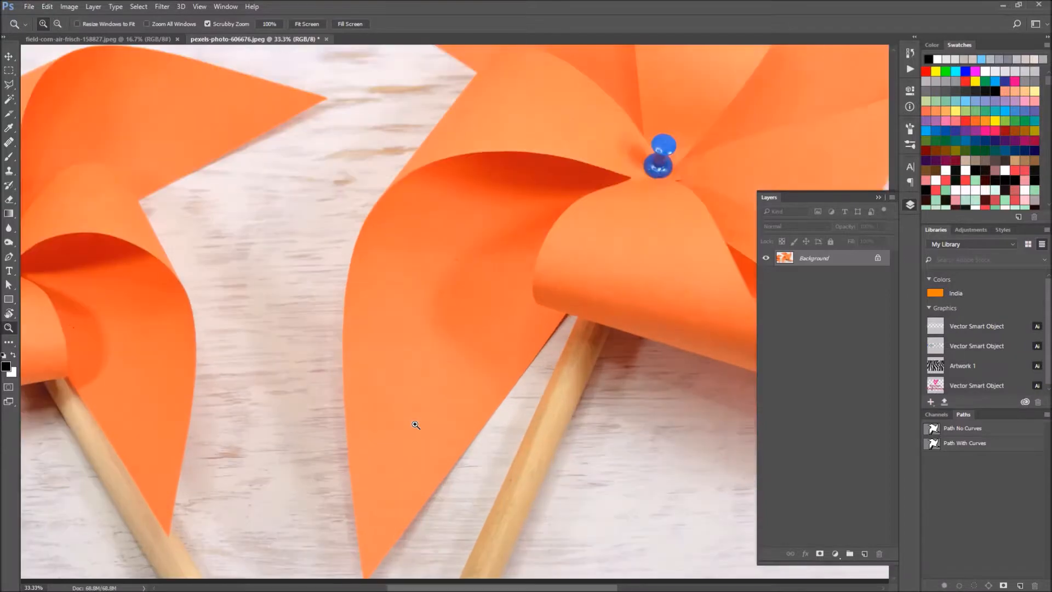
{"action": "left_click", "coordinate": [415, 424]}
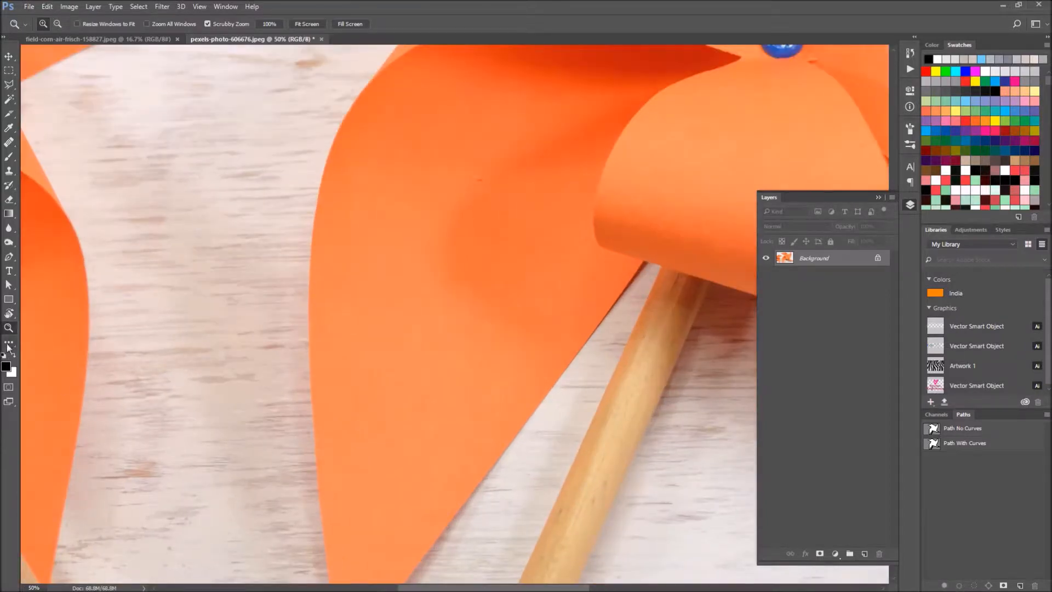
{"action": "left_click", "coordinate": [435, 459]}
{"action": "scroll", "coordinate": [435, 459], "scroll_direction": "down", "scroll_amount": 3}
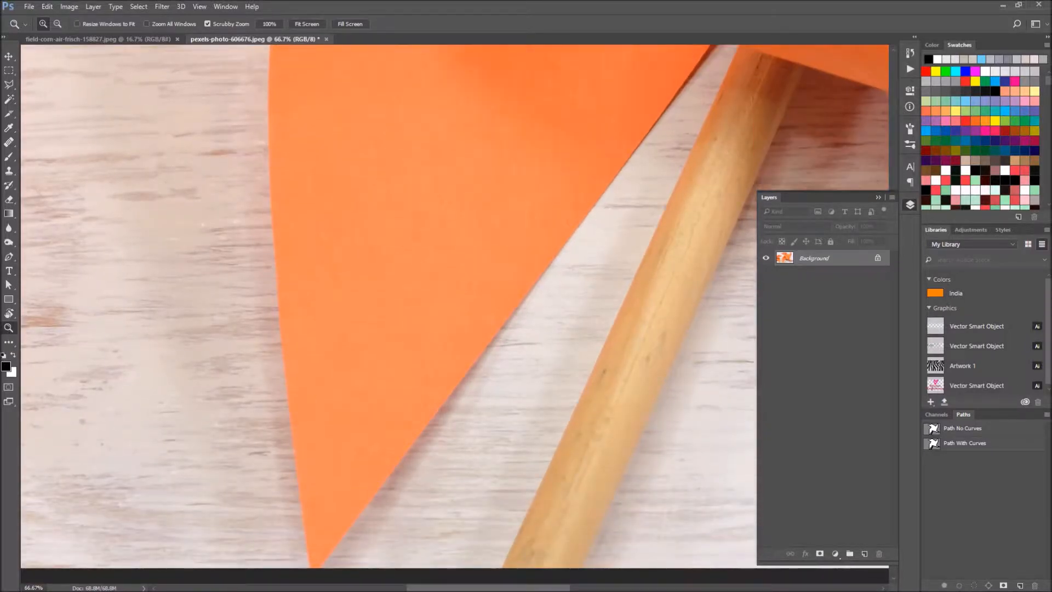
{"action": "left_click", "coordinate": [8, 258]}
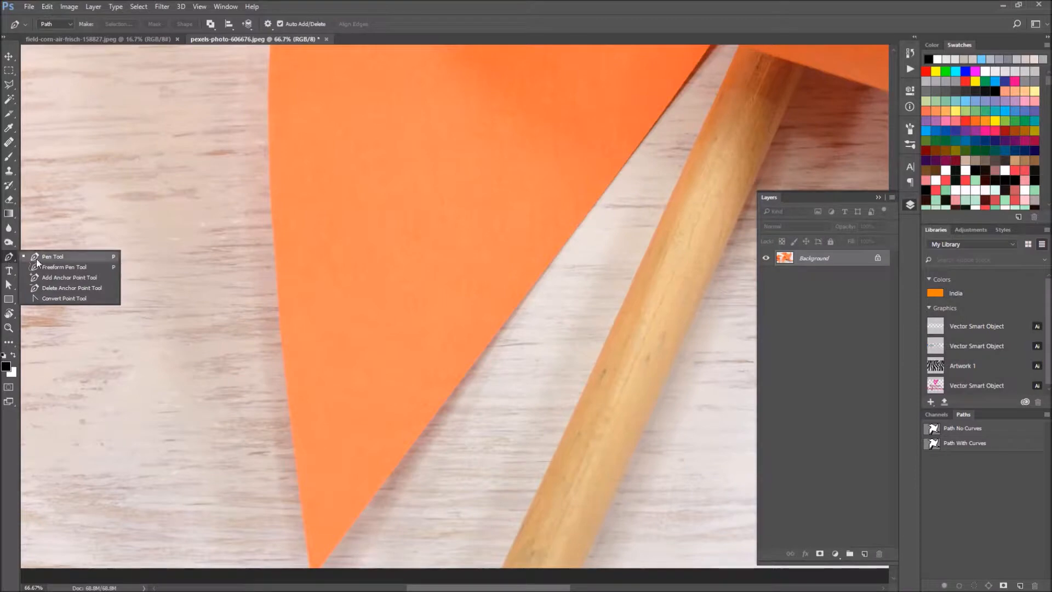
{"action": "left_click", "coordinate": [37, 259]}
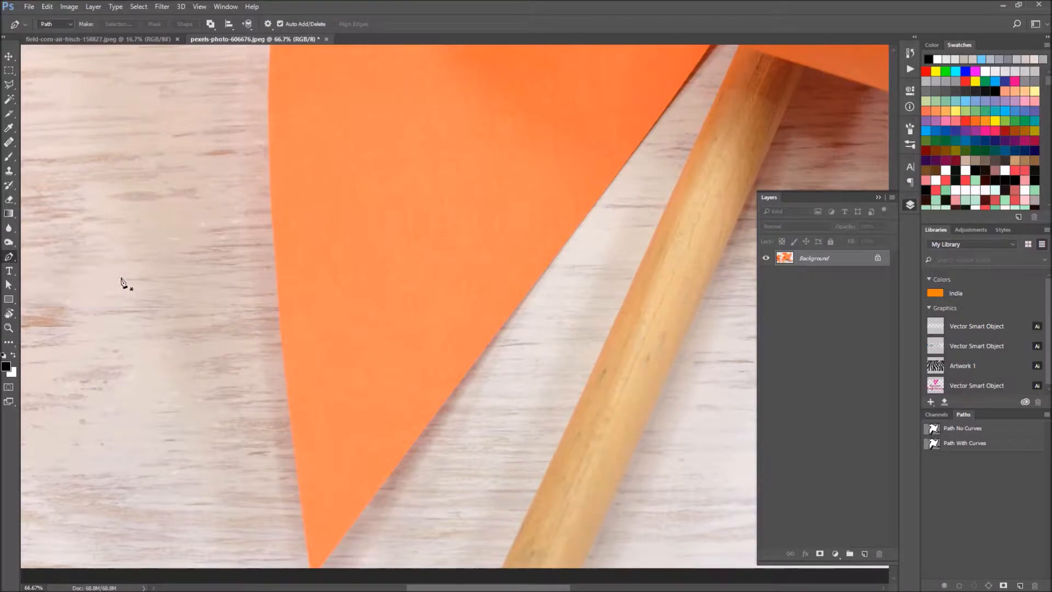
{"action": "left_click", "coordinate": [501, 568]}
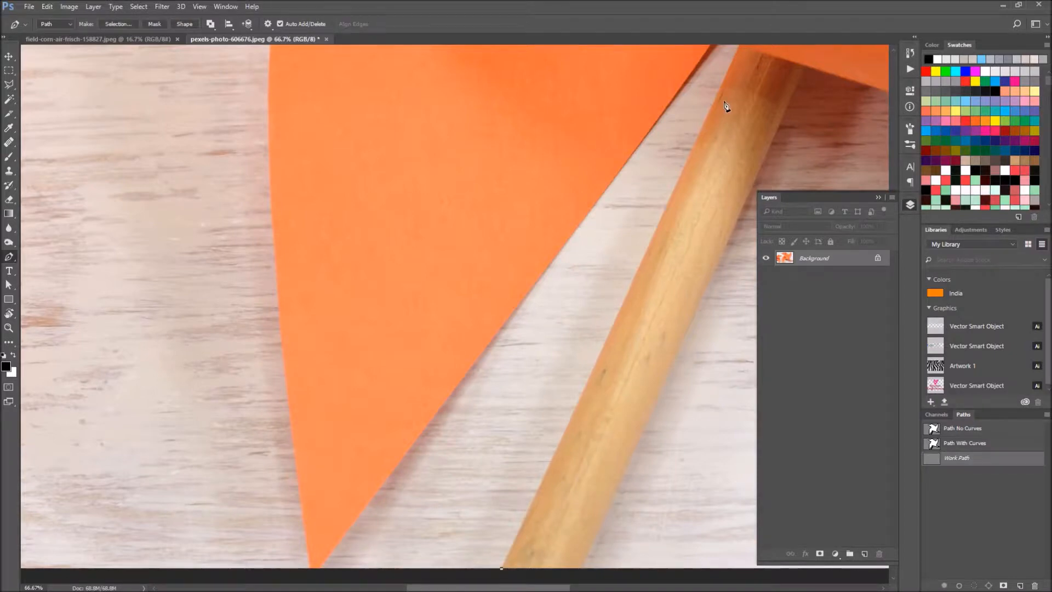
{"action": "left_click_drag", "start_coordinate": [735, 145], "coordinate": [690, 266]}
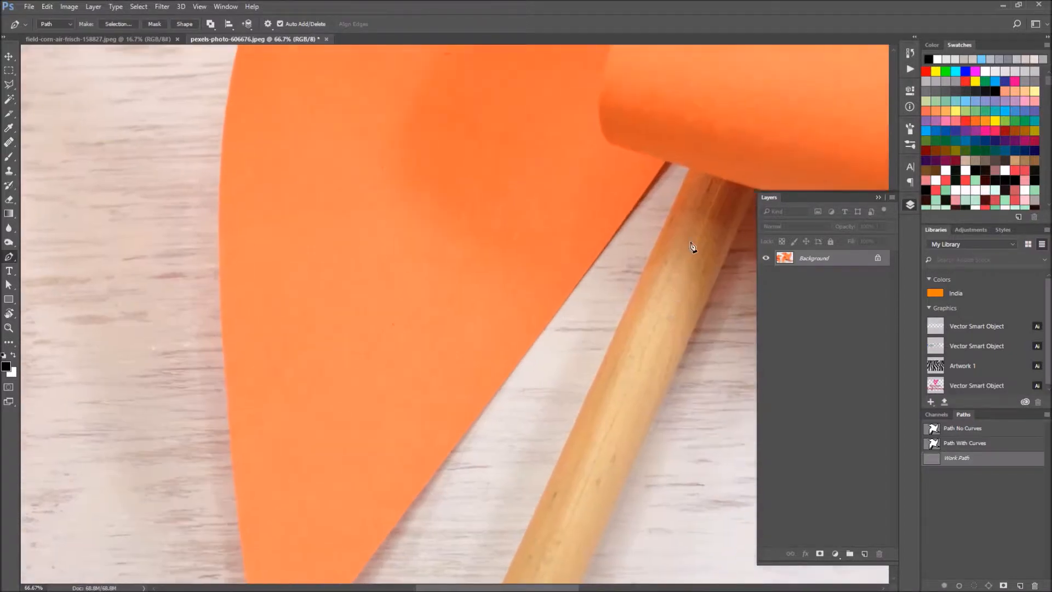
{"action": "left_click", "coordinate": [691, 172]}
Continue the path from beside the stick down the right edge of the lower-left petal, placing anchors around its tip.
{"action": "left_click", "coordinate": [666, 160]}
{"action": "left_click_drag", "start_coordinate": [488, 448], "coordinate": [579, 264]}
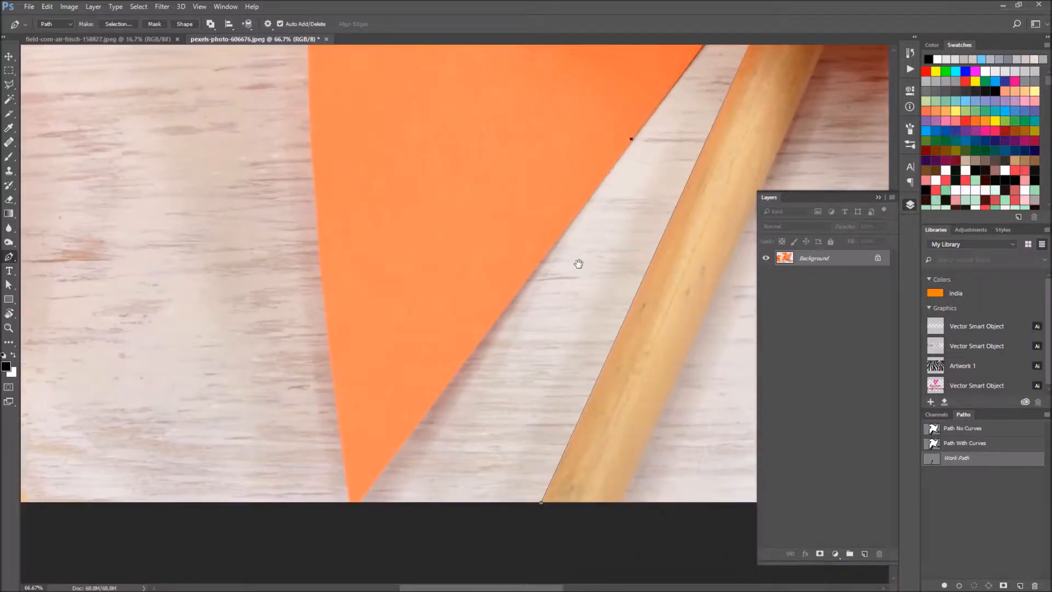
{"action": "left_click", "coordinate": [497, 314]}
{"action": "left_click", "coordinate": [359, 502]}
{"action": "left_click", "coordinate": [350, 502]}
Trace the outer left edge of the lower-left petal upward with straight segments to where the paper folds over.
{"action": "left_click_drag", "start_coordinate": [335, 239], "coordinate": [345, 359]}
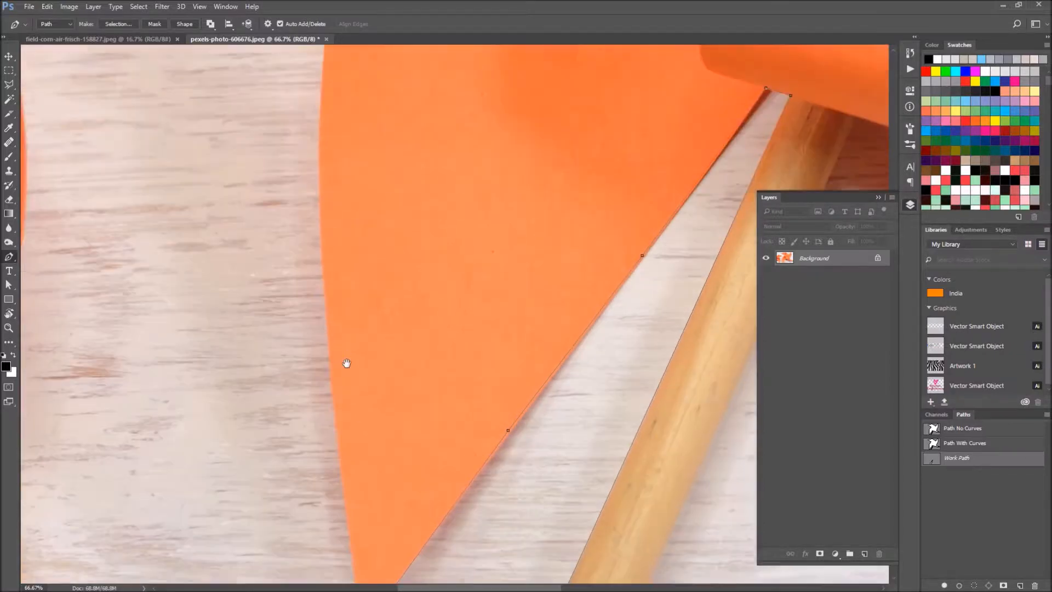
{"action": "left_click", "coordinate": [329, 332]}
{"action": "left_click_drag", "start_coordinate": [378, 229], "coordinate": [368, 404]}
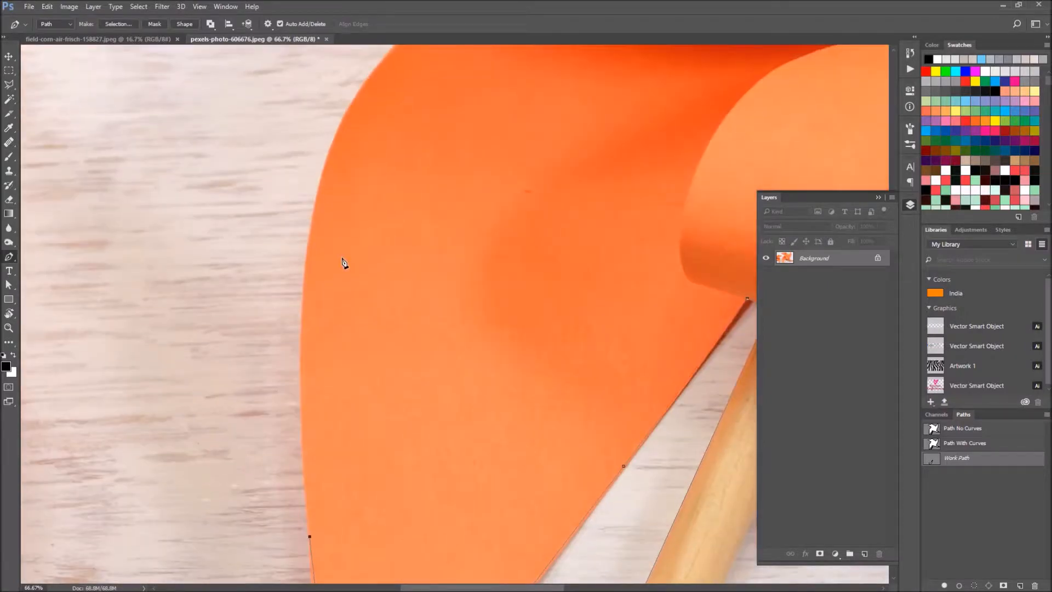
{"action": "left_click", "coordinate": [310, 239]}
{"action": "left_click_drag", "start_coordinate": [396, 176], "coordinate": [326, 399]}
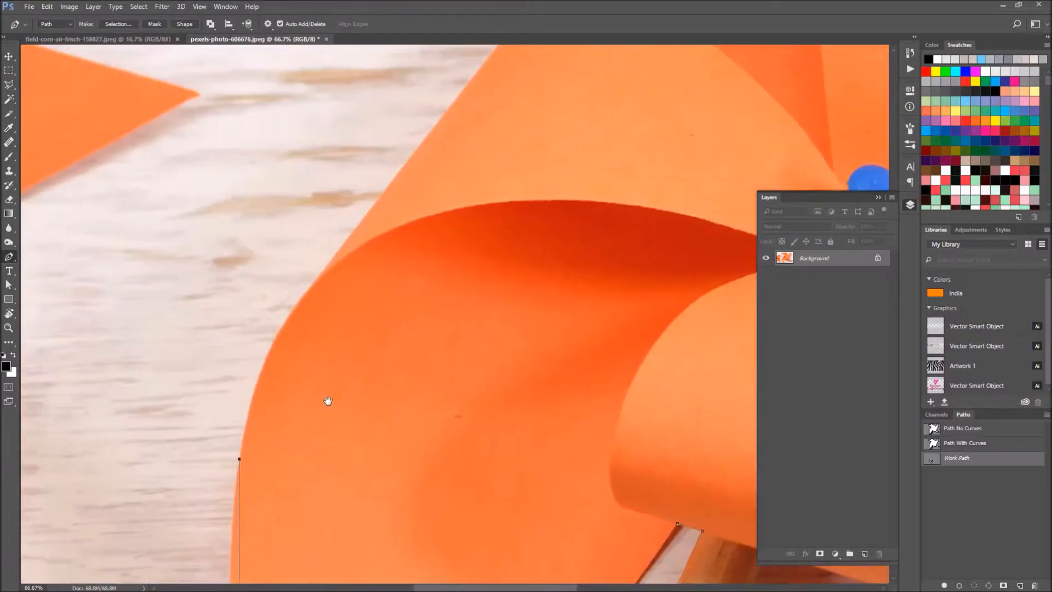
{"action": "left_click", "coordinate": [345, 248]}
Extend the path through the notch above the fold and along the lower edge of the upper-left petal to its tip.
{"action": "left_click_drag", "start_coordinate": [410, 263], "coordinate": [320, 419]}
{"action": "left_click_drag", "start_coordinate": [385, 186], "coordinate": [584, 290]}
{"action": "left_click", "coordinate": [426, 180]}
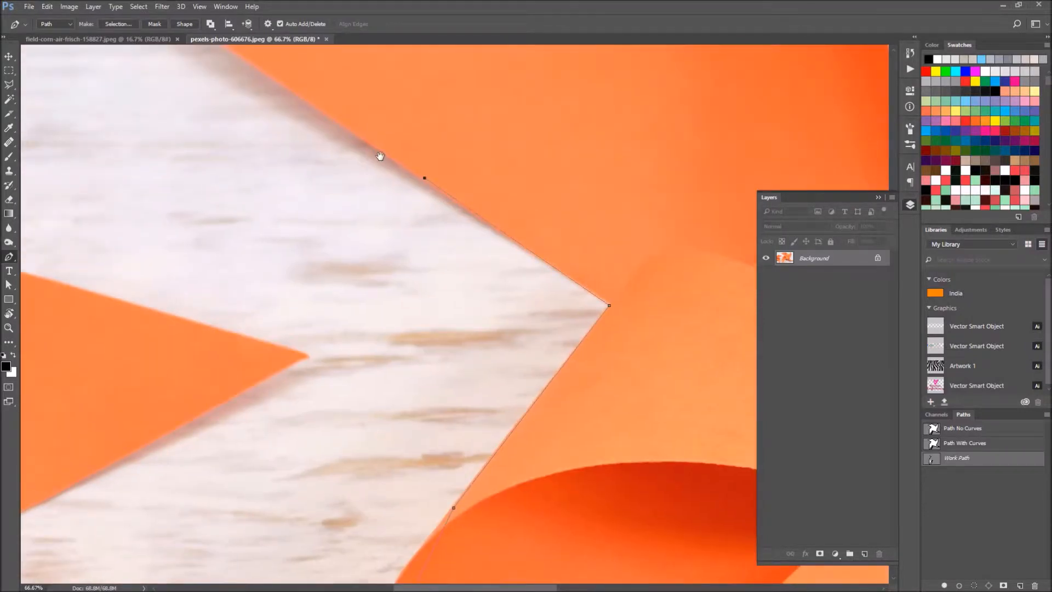
{"action": "left_click_drag", "start_coordinate": [380, 155], "coordinate": [582, 340]}
{"action": "left_click", "coordinate": [384, 195]}
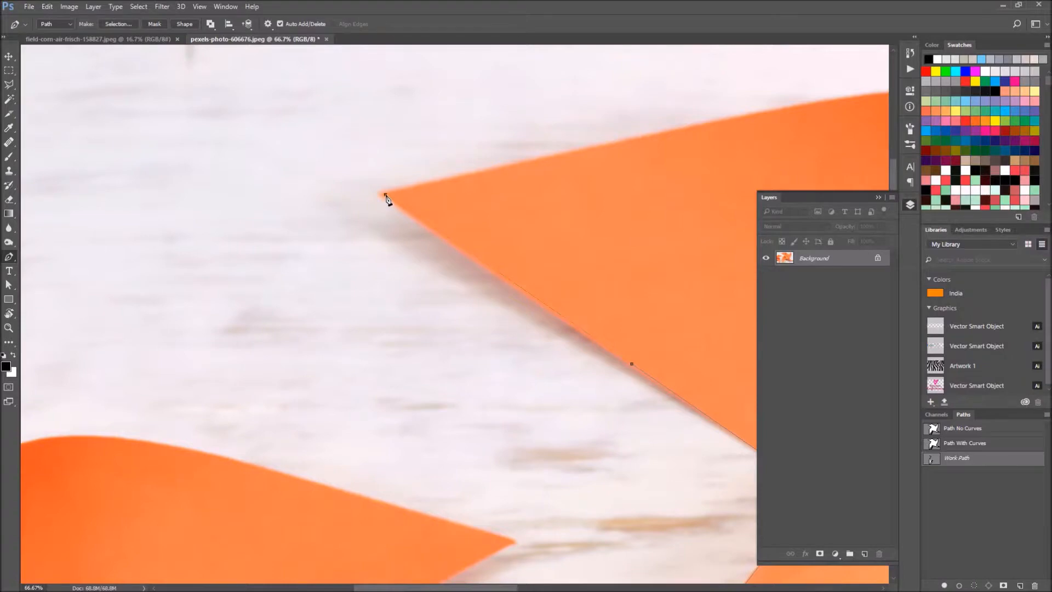
Trace the top edge of the upper-left petal, over its fold and down to the notch beside the upper-right petal.
{"action": "left_click_drag", "start_coordinate": [592, 186], "coordinate": [353, 252]}
{"action": "left_click", "coordinate": [457, 198]}
{"action": "left_click_drag", "start_coordinate": [642, 210], "coordinate": [394, 237]}
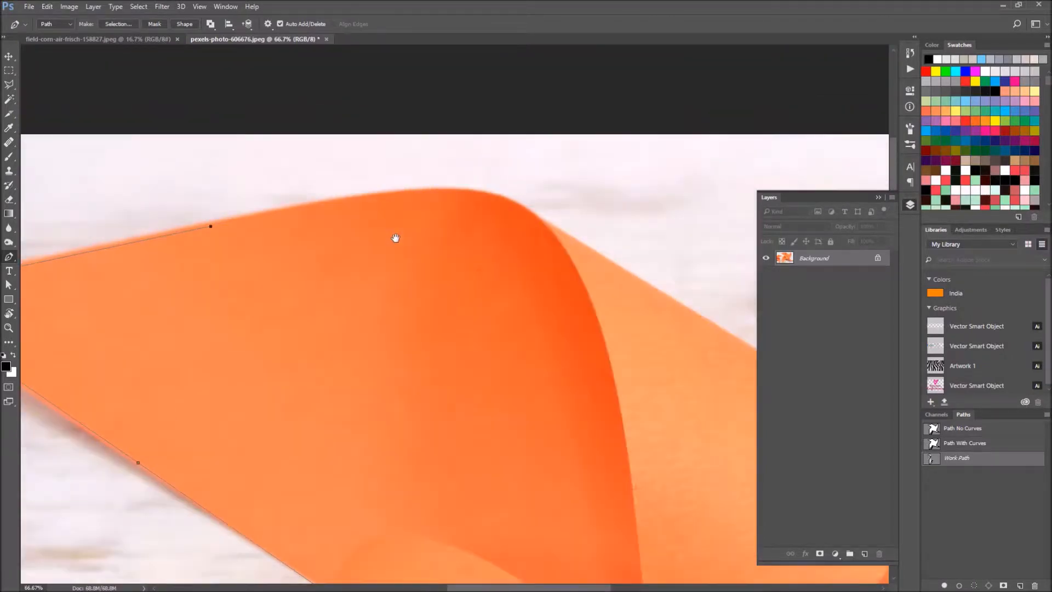
{"action": "left_click", "coordinate": [500, 202]}
{"action": "left_click_drag", "start_coordinate": [664, 324], "coordinate": [373, 237]}
{"action": "left_click", "coordinate": [482, 278]}
{"action": "left_click", "coordinate": [655, 387]}
Outline the upper-right petal from the notch over its cropped tip and down its outer curve.
{"action": "left_click_drag", "start_coordinate": [686, 363], "coordinate": [420, 452]}
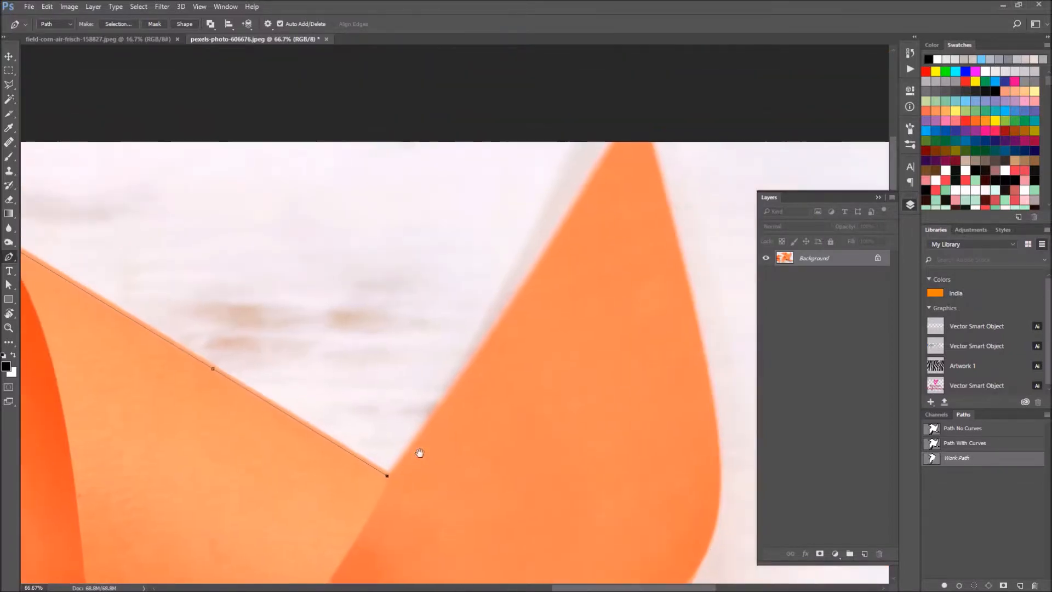
{"action": "left_click", "coordinate": [613, 139]}
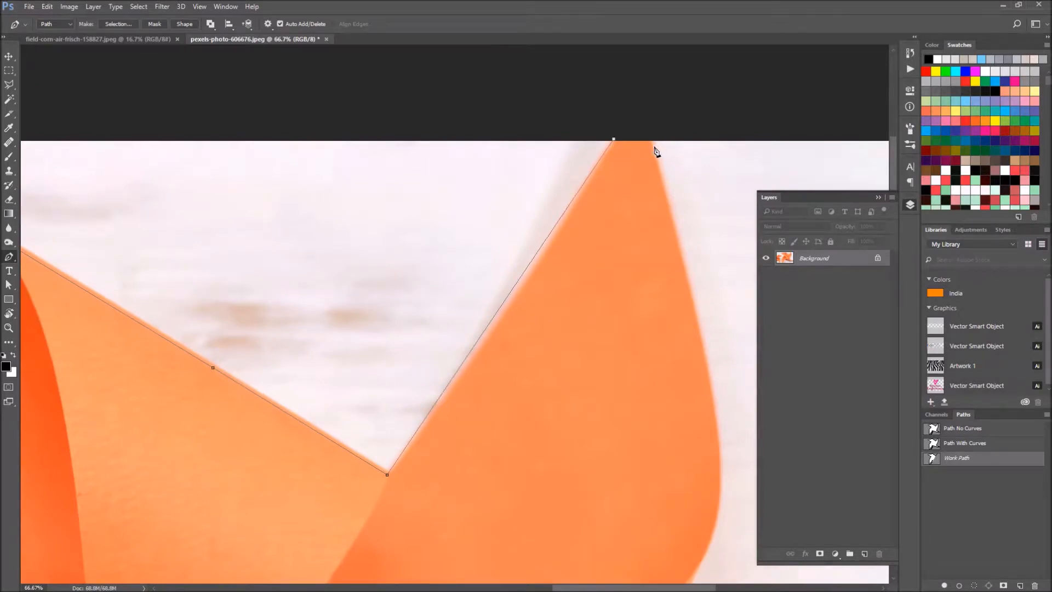
{"action": "left_click", "coordinate": [714, 425]}
{"action": "left_click_drag", "start_coordinate": [712, 520], "coordinate": [663, 265]}
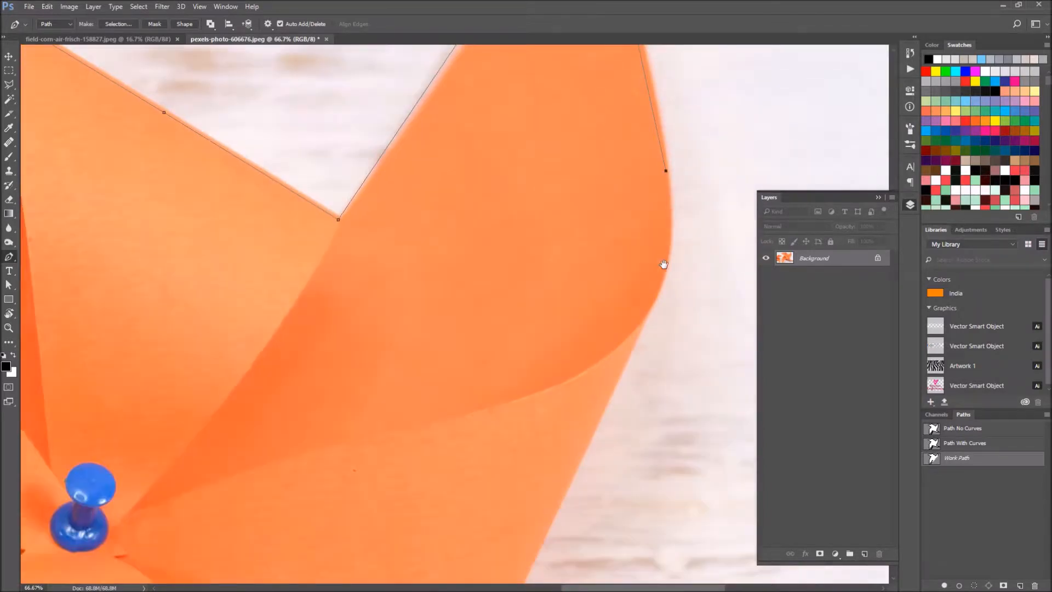
{"action": "left_click_drag", "start_coordinate": [608, 446], "coordinate": [657, 307]}
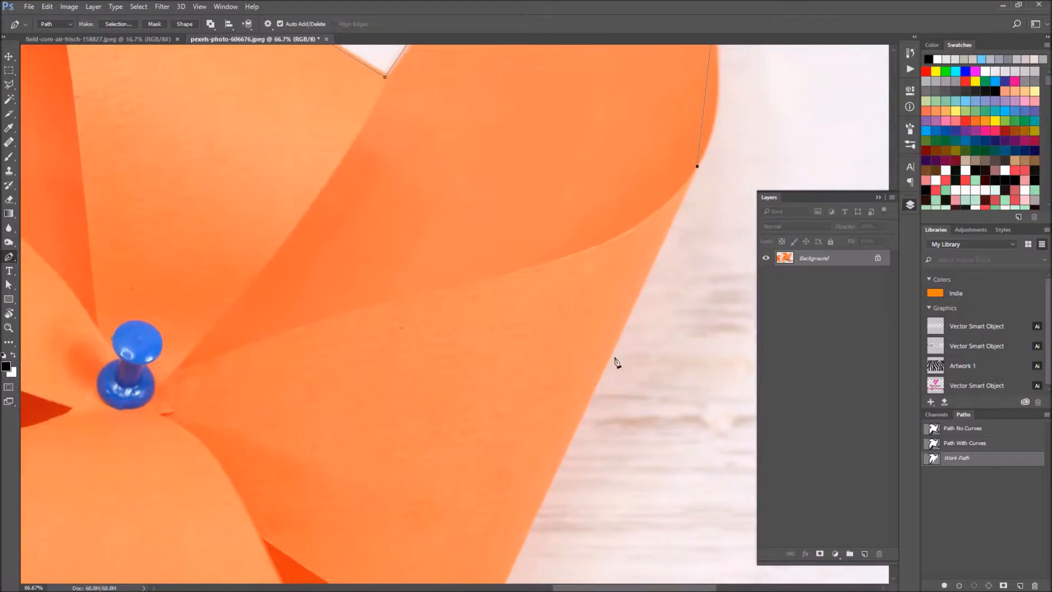
Trace the straight right edge below the upper-right petal's fold down to its corner, anchoring the small notch at the lower-right petal.
{"action": "left_click", "coordinate": [598, 378]}
{"action": "left_click_drag", "start_coordinate": [579, 448], "coordinate": [620, 288]}
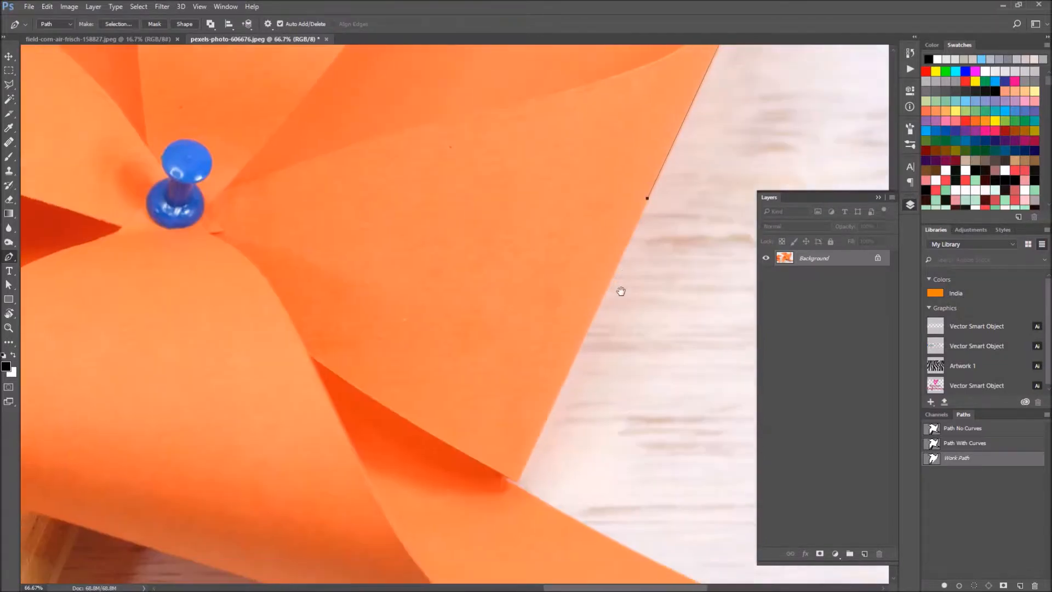
{"action": "left_click", "coordinate": [516, 478]}
{"action": "left_click", "coordinate": [503, 477]}
{"action": "left_click", "coordinate": [508, 486]}
Trace the upper edge of the lower-right petal to the image border and anchor both cropped corners of its tip.
{"action": "left_click_drag", "start_coordinate": [554, 521], "coordinate": [350, 397]}
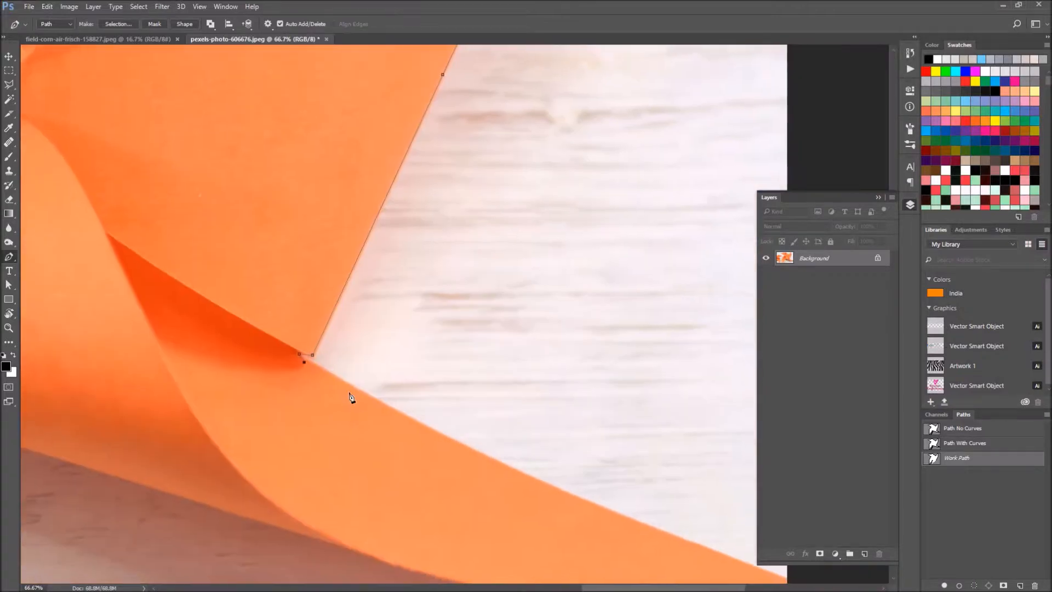
{"action": "left_click", "coordinate": [576, 500]}
{"action": "left_click_drag", "start_coordinate": [630, 531], "coordinate": [425, 432]}
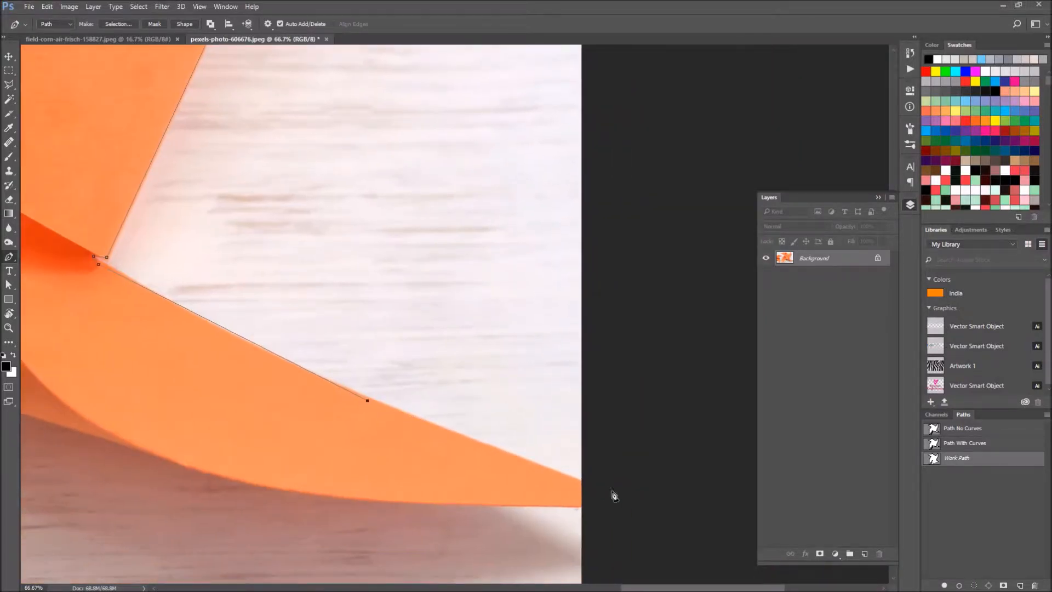
{"action": "left_click", "coordinate": [586, 484]}
{"action": "left_click", "coordinate": [585, 505]}
Trace the lower edge of the lower-right petal back along the central fold to the right side of the stick.
{"action": "left_click_drag", "start_coordinate": [357, 509], "coordinate": [480, 515]}
{"action": "left_click", "coordinate": [466, 510]}
{"action": "left_click", "coordinate": [291, 462]}
{"action": "left_click_drag", "start_coordinate": [203, 422], "coordinate": [532, 511]}
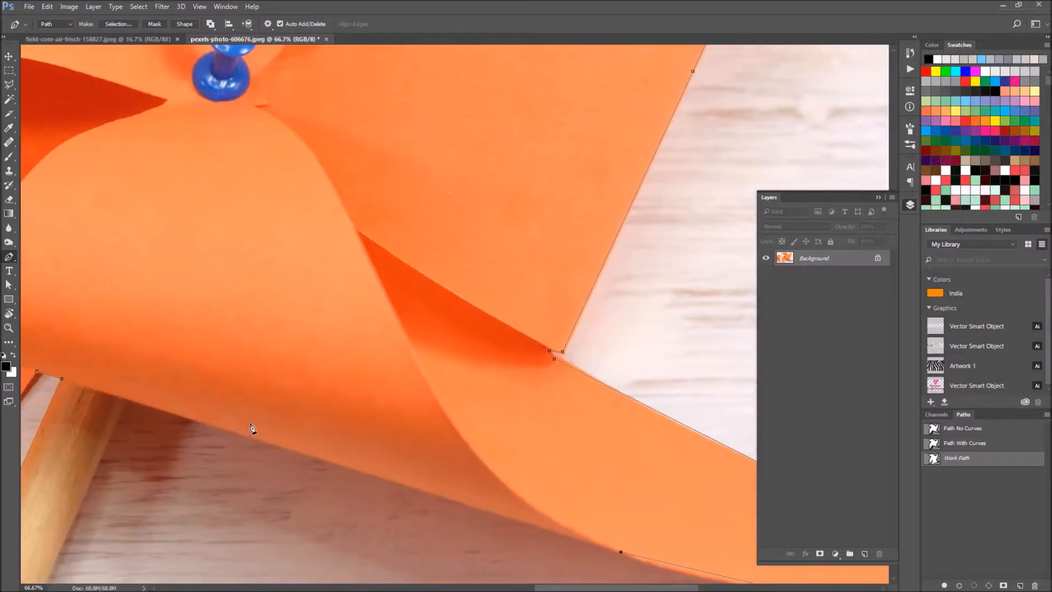
{"action": "left_click", "coordinate": [124, 400]}
Bring the path down the stick's right side to the image's bottom edge and close it at the starting anchor.
{"action": "left_click_drag", "start_coordinate": [265, 375], "coordinate": [305, 307]}
{"action": "left_click_drag", "start_coordinate": [246, 429], "coordinate": [300, 373]}
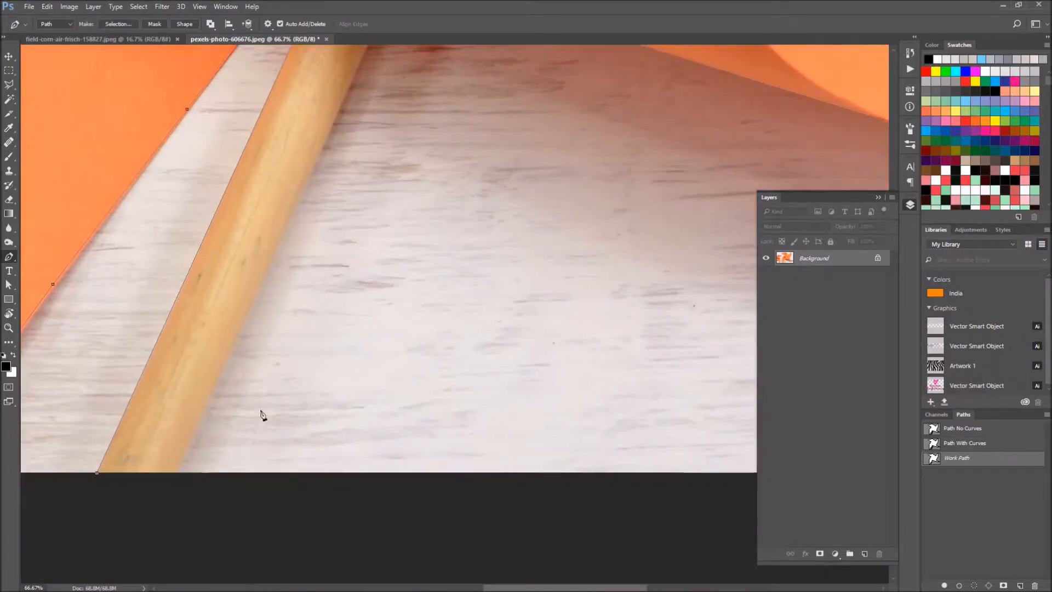
{"action": "left_click", "coordinate": [177, 472]}
{"action": "left_click", "coordinate": [97, 473]}
{"action": "left_click", "coordinate": [8, 327]}
{"action": "left_click", "coordinate": [404, 369], "text": "alt"}
{"action": "left_click", "coordinate": [404, 370], "text": "alt"}
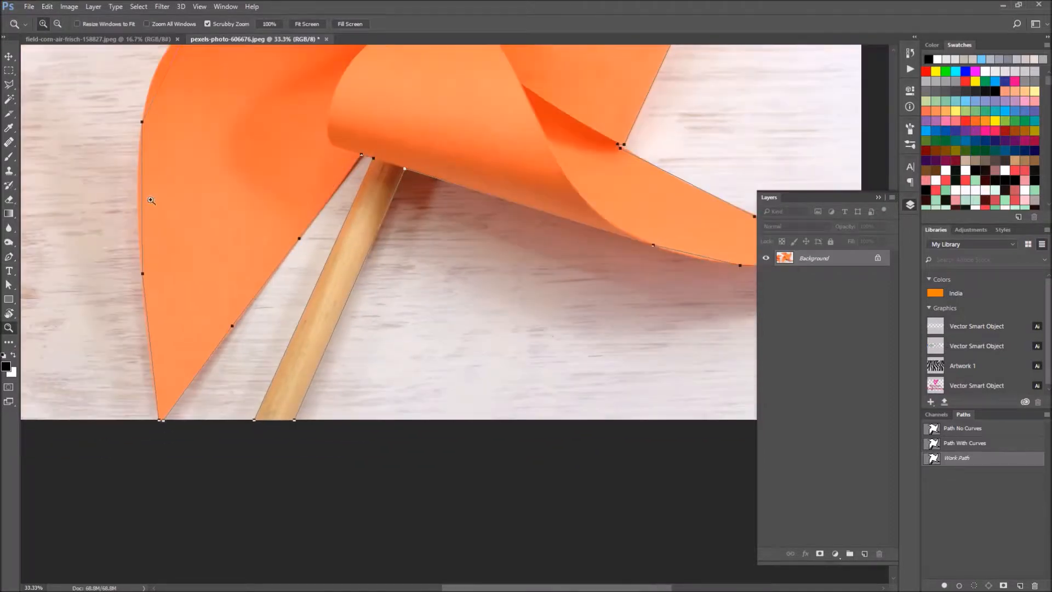
{"action": "left_click", "coordinate": [9, 57]}
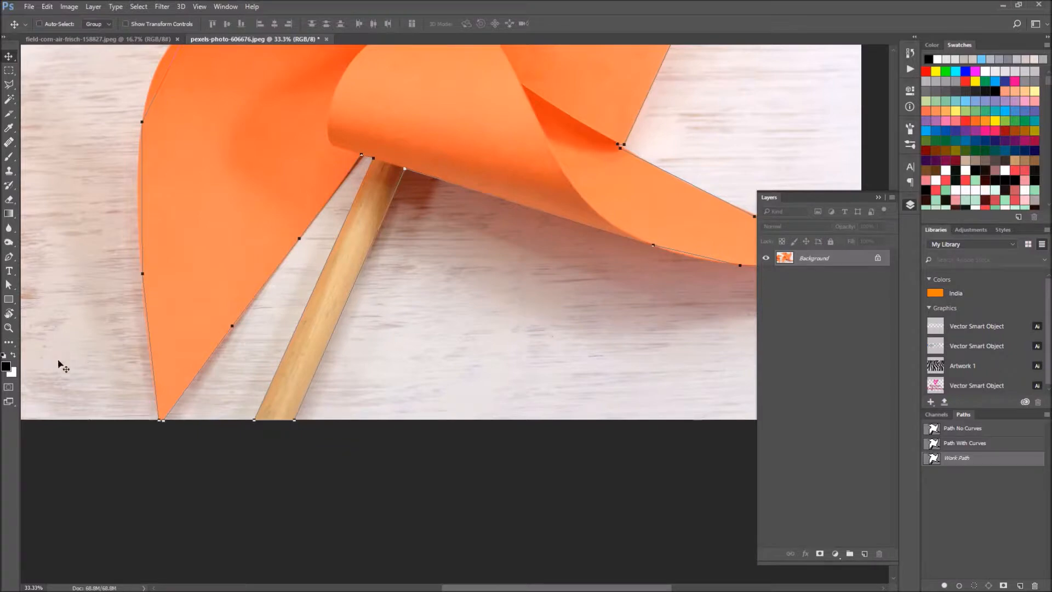
Use the Convert Point Tool to turn the three anchors along the lower-left petal's outer edge into smooth points, pulling out handles that follow its curve.
{"action": "left_click", "coordinate": [14, 329]}
{"action": "left_click", "coordinate": [203, 393]}
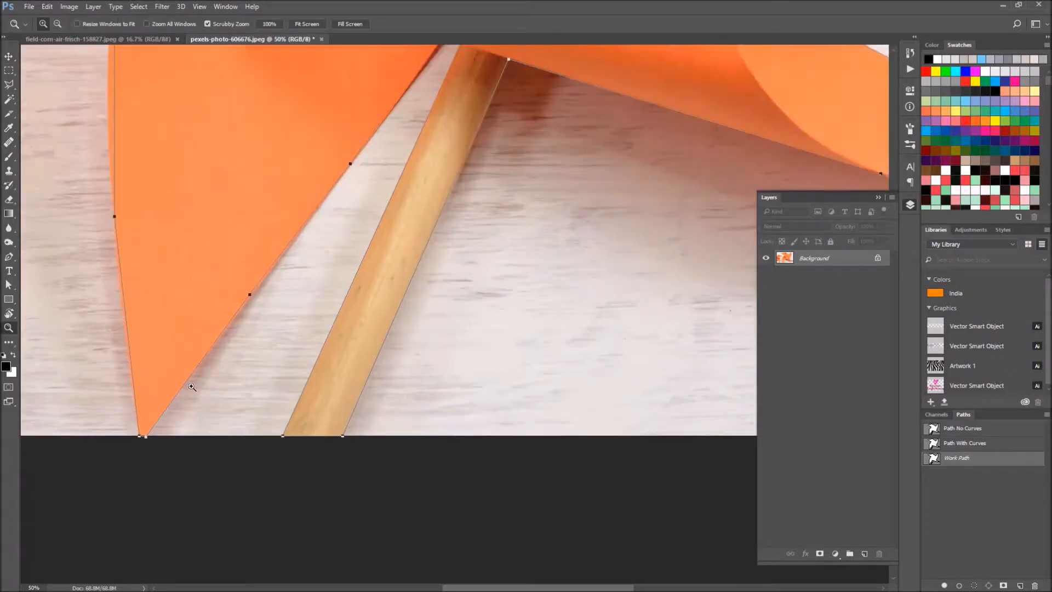
{"action": "left_click", "coordinate": [180, 372]}
{"action": "left_click_drag", "start_coordinate": [176, 353], "coordinate": [323, 418]}
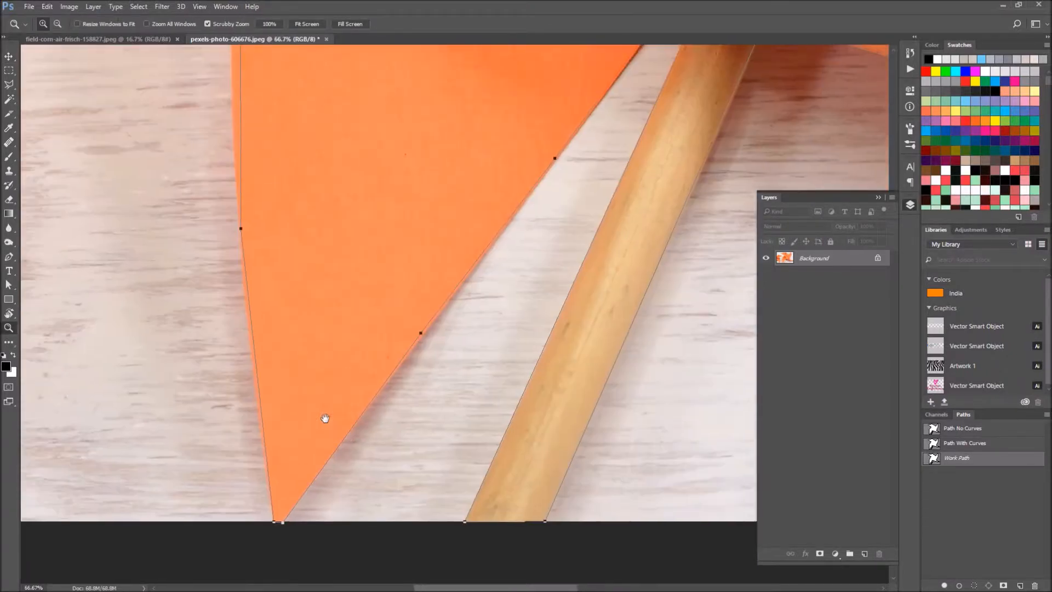
{"action": "left_click", "coordinate": [10, 258]}
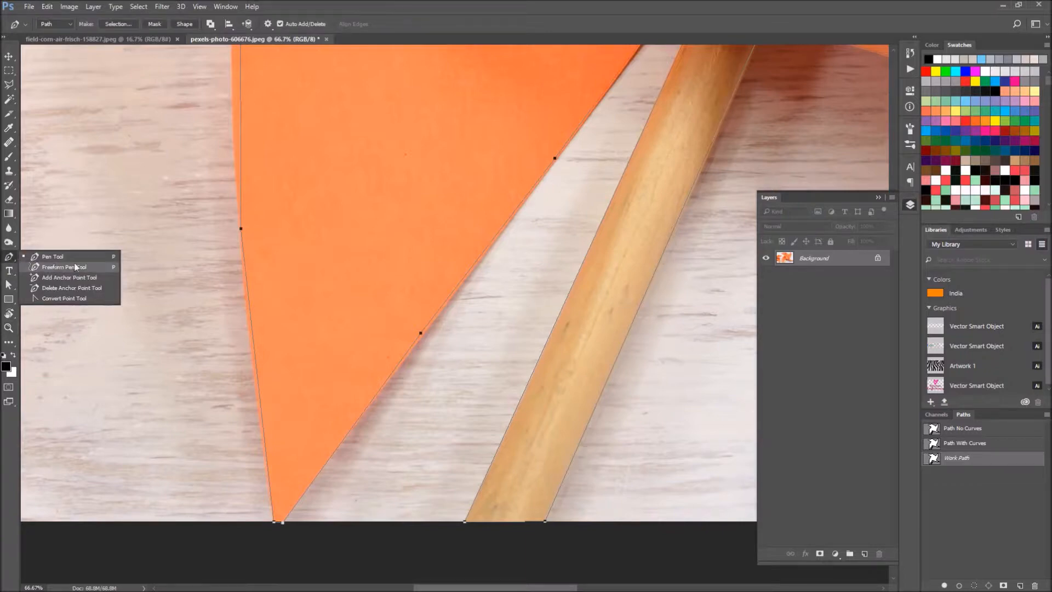
{"action": "left_click", "coordinate": [80, 298]}
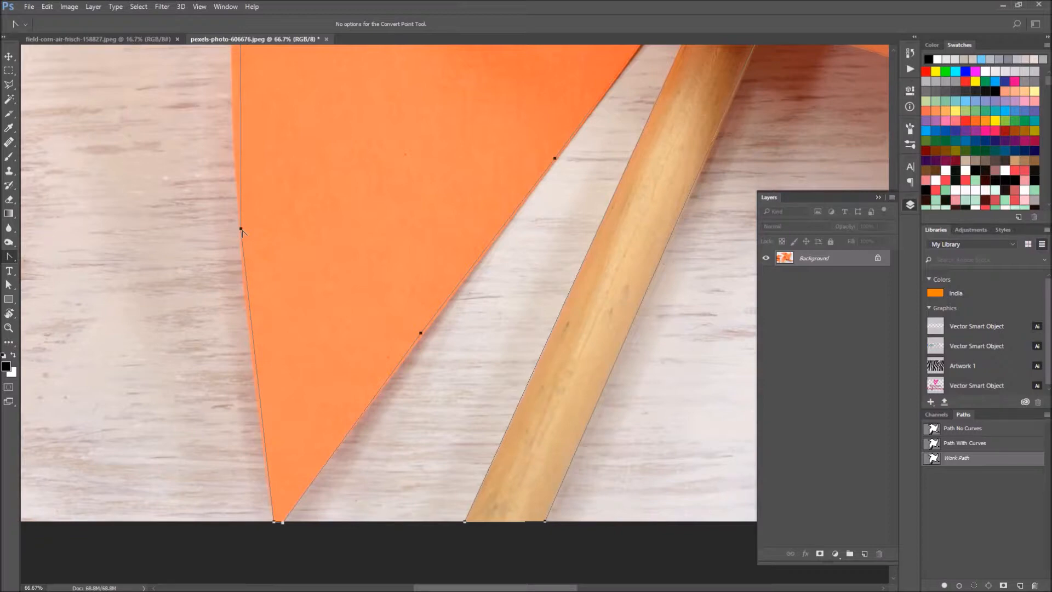
{"action": "left_click_drag", "start_coordinate": [241, 228], "coordinate": [234, 155]}
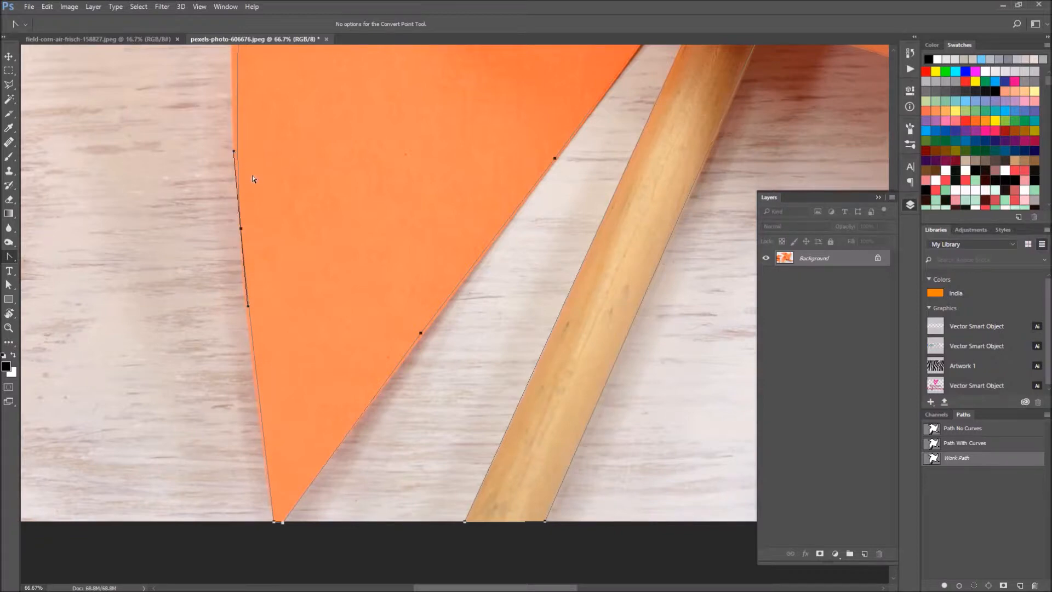
{"action": "left_click_drag", "start_coordinate": [270, 193], "coordinate": [273, 238]}
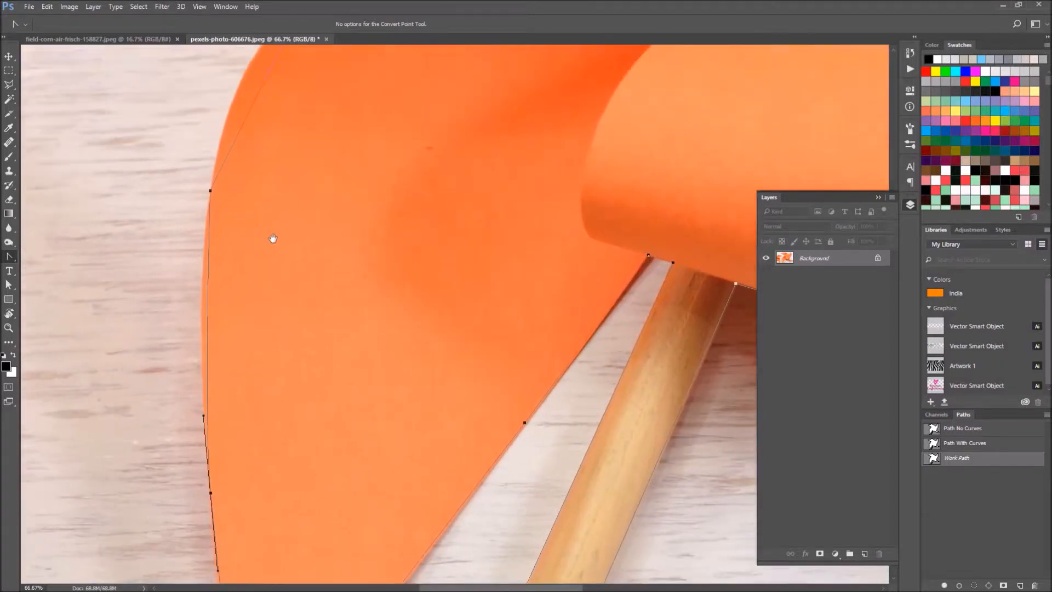
{"action": "left_click_drag", "start_coordinate": [210, 192], "coordinate": [218, 137]}
{"action": "left_click_drag", "start_coordinate": [282, 152], "coordinate": [249, 306]}
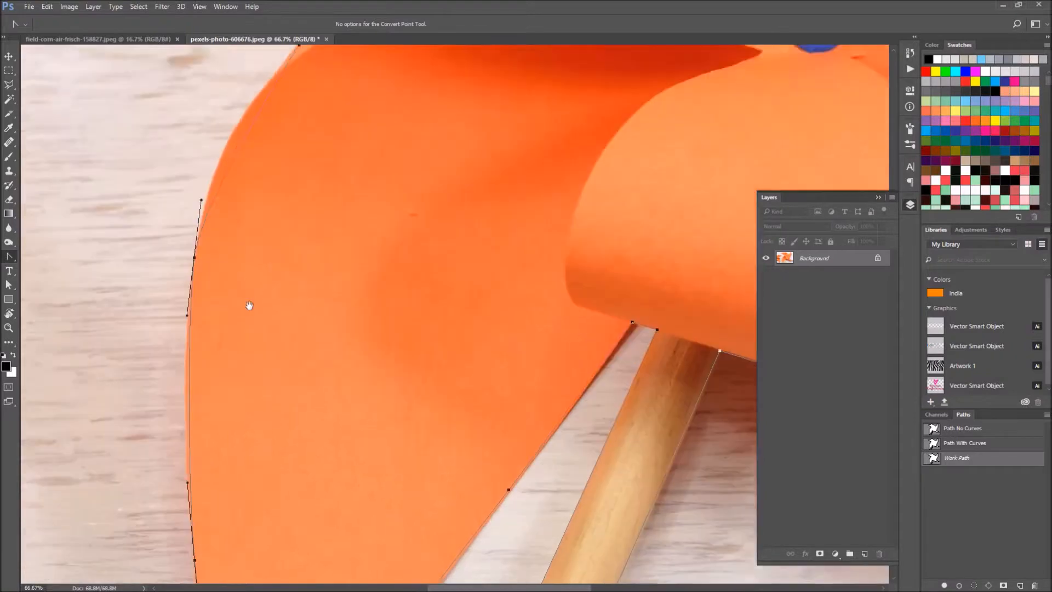
{"action": "left_click_drag", "start_coordinate": [262, 160], "coordinate": [308, 116]}
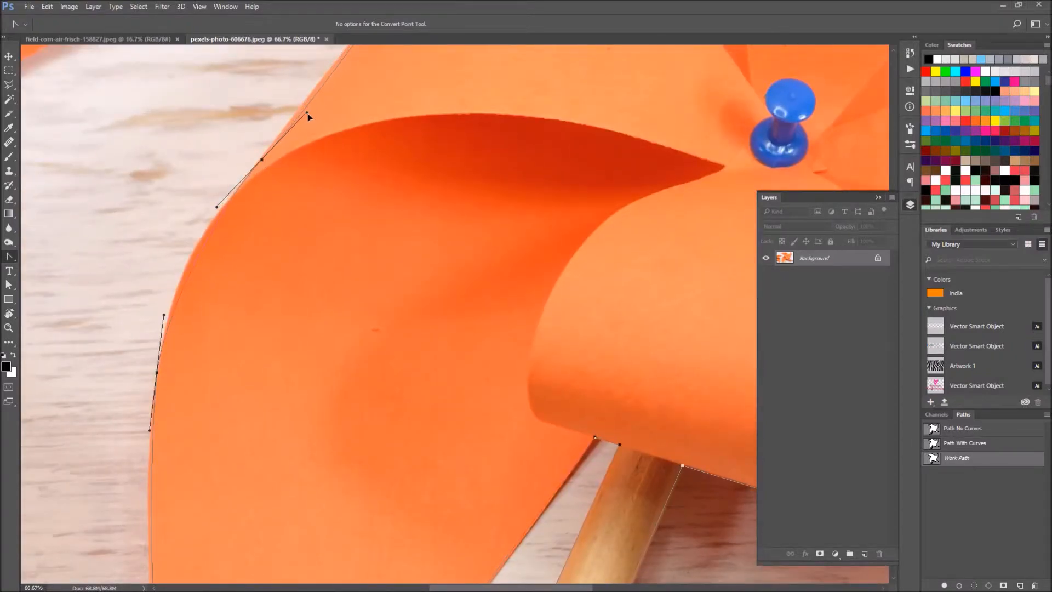
Fine-tune the two smooth anchors on the lower-left petal's outer edge with the Direct Selection Tool and check the notch above it.
{"action": "left_click", "coordinate": [9, 286]}
{"action": "left_click", "coordinate": [255, 266]}
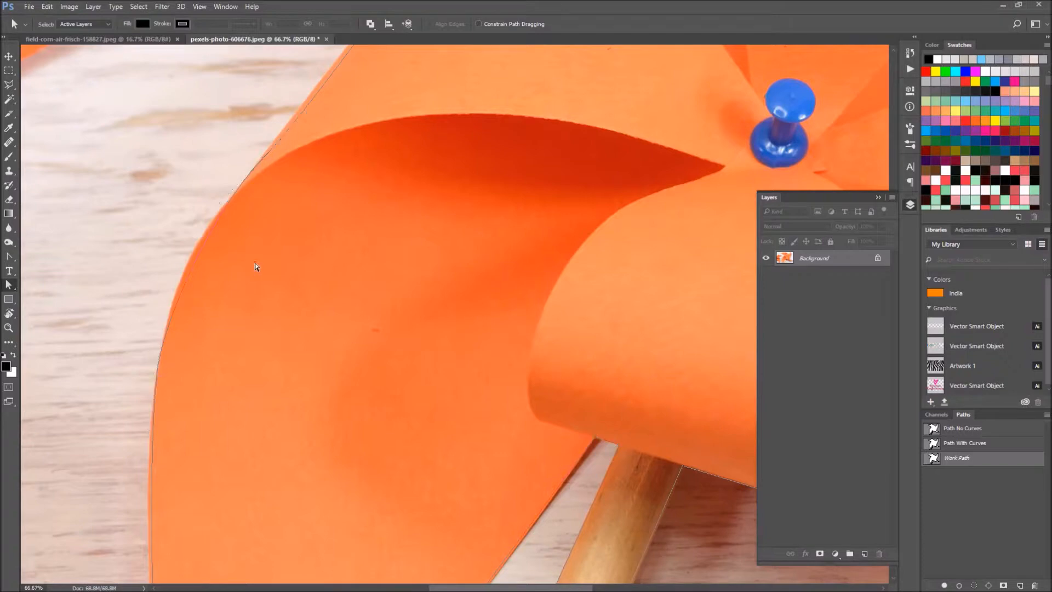
{"action": "left_click", "coordinate": [166, 333]}
{"action": "left_click_drag", "start_coordinate": [158, 375], "coordinate": [161, 367]}
{"action": "left_click_drag", "start_coordinate": [262, 162], "coordinate": [267, 152]}
{"action": "left_click_drag", "start_coordinate": [420, 209], "coordinate": [350, 223]}
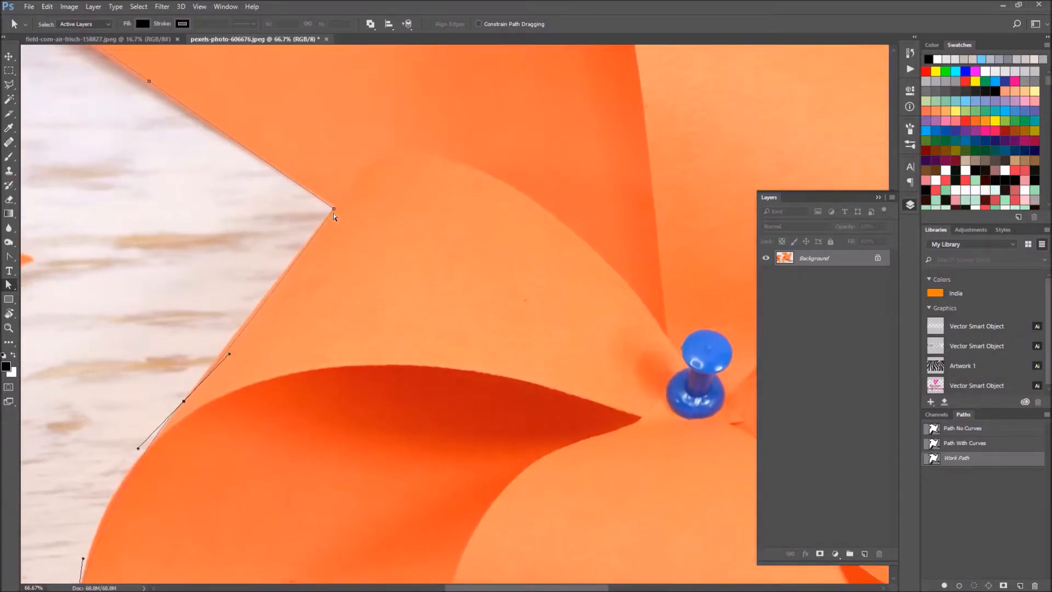
{"action": "left_click", "coordinate": [334, 209]}
Save the temporary work path as Path 1.
{"action": "left_click", "coordinate": [982, 446]}
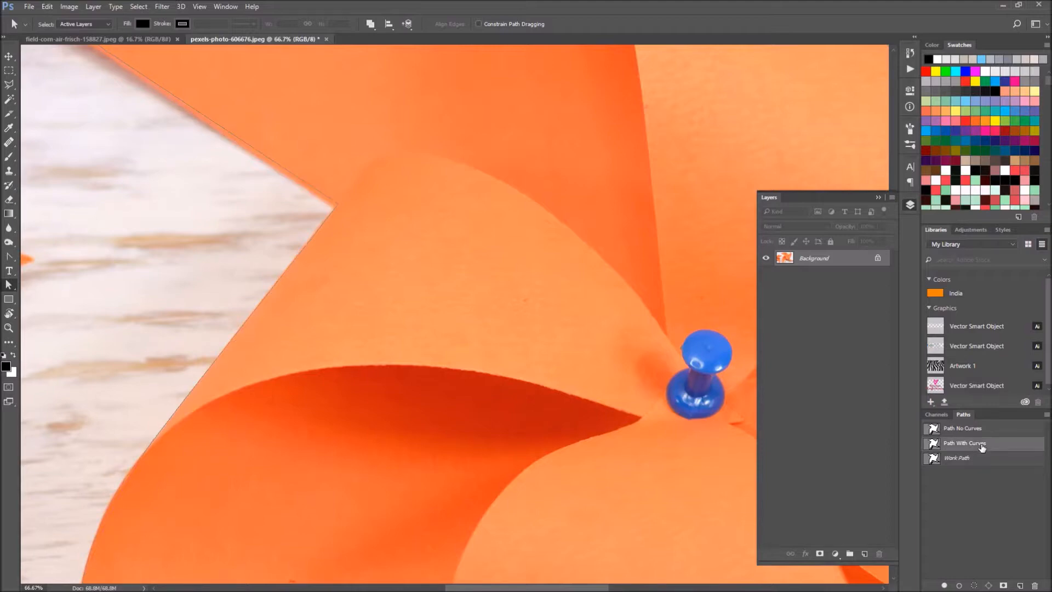
{"action": "left_click", "coordinate": [965, 461]}
{"action": "left_click", "coordinate": [973, 445]}
{"action": "double_click", "coordinate": [968, 460]}
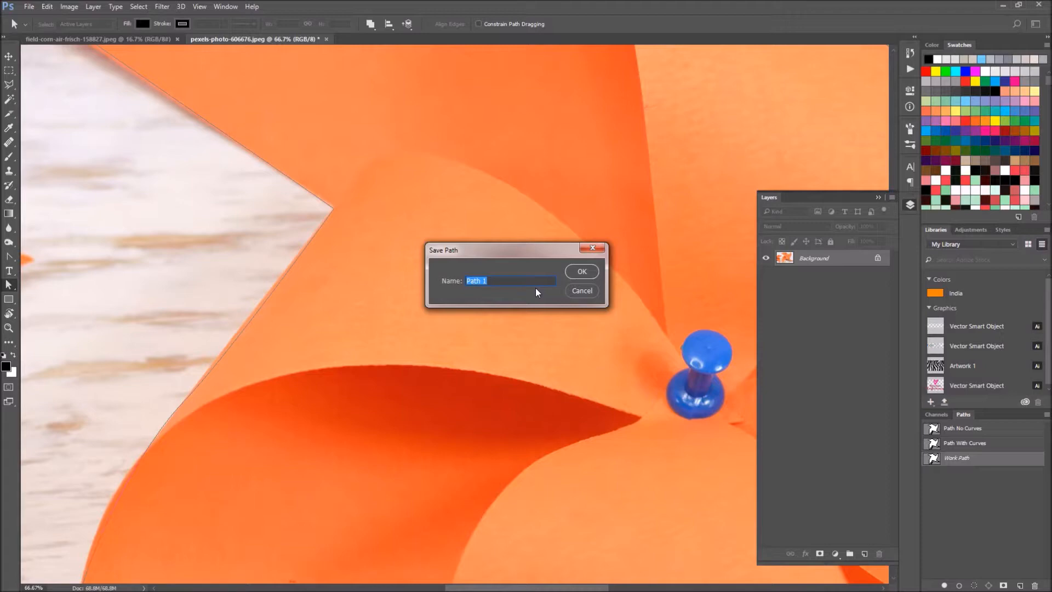
{"action": "type", "text": "Pa"}
{"action": "left_click", "coordinate": [589, 278]}
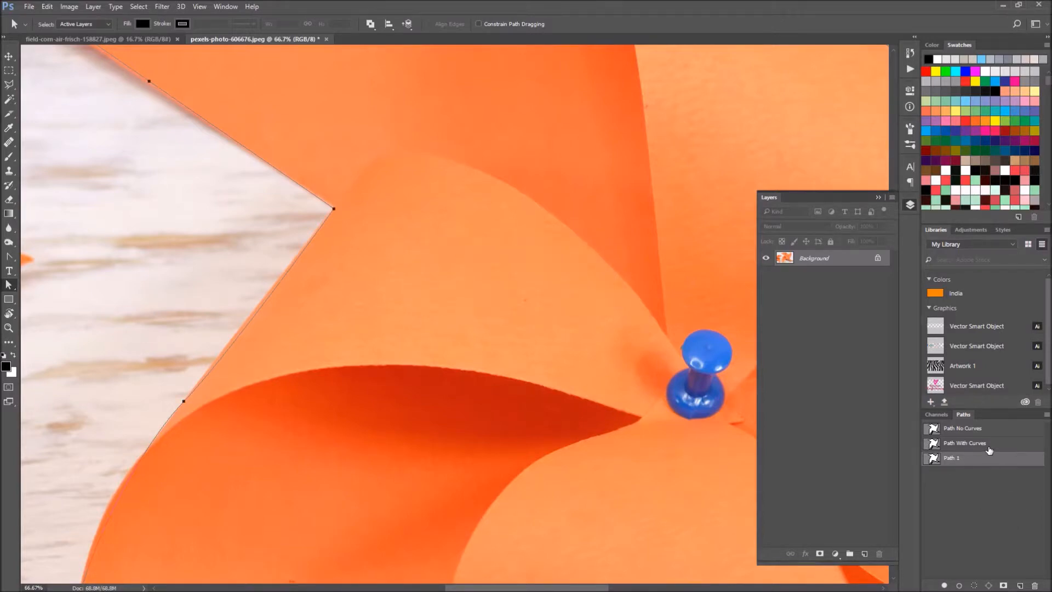
Load the Path With Curves outline as a selection around the large pinwheel and its stick.
{"action": "left_click", "coordinate": [9, 328]}
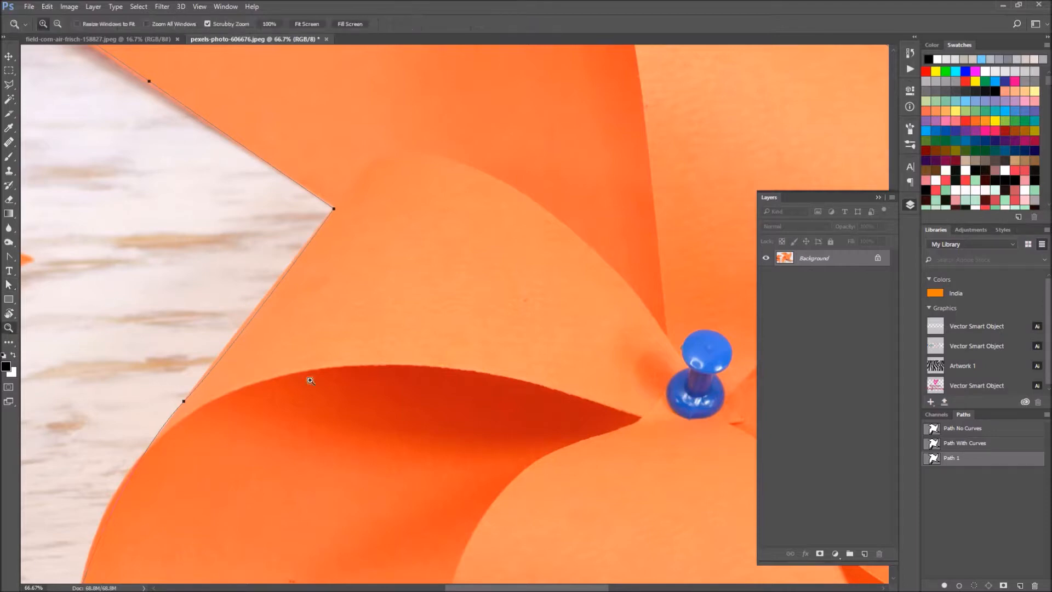
{"action": "left_click", "coordinate": [562, 445], "text": "alt"}
{"action": "left_click", "coordinate": [562, 445], "text": "alt"}
{"action": "left_click", "coordinate": [563, 445], "text": "alt"}
{"action": "left_click", "coordinate": [562, 445], "text": "alt"}
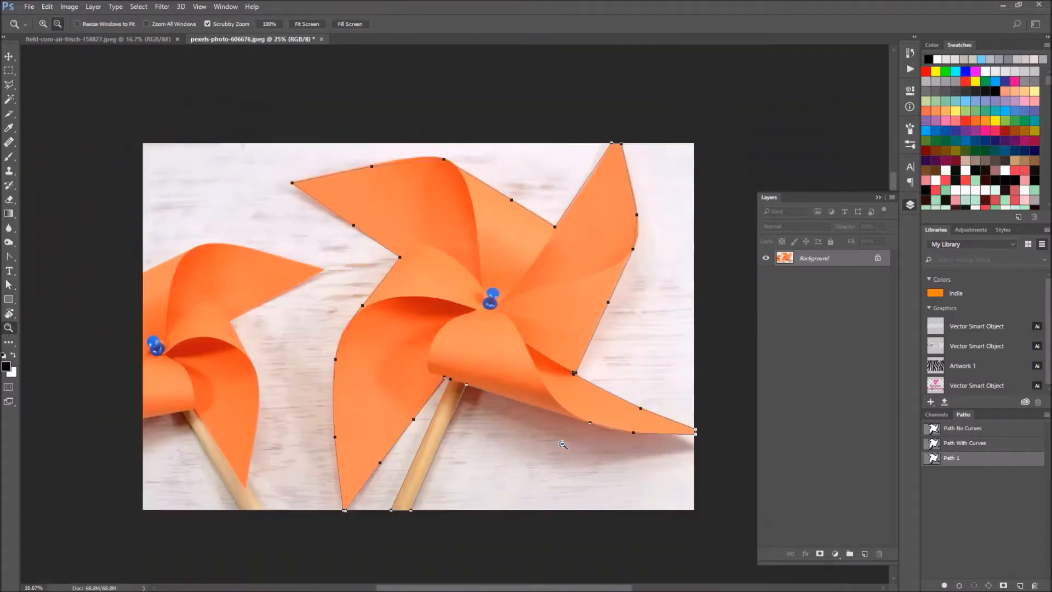
{"action": "left_click", "coordinate": [8, 56]}
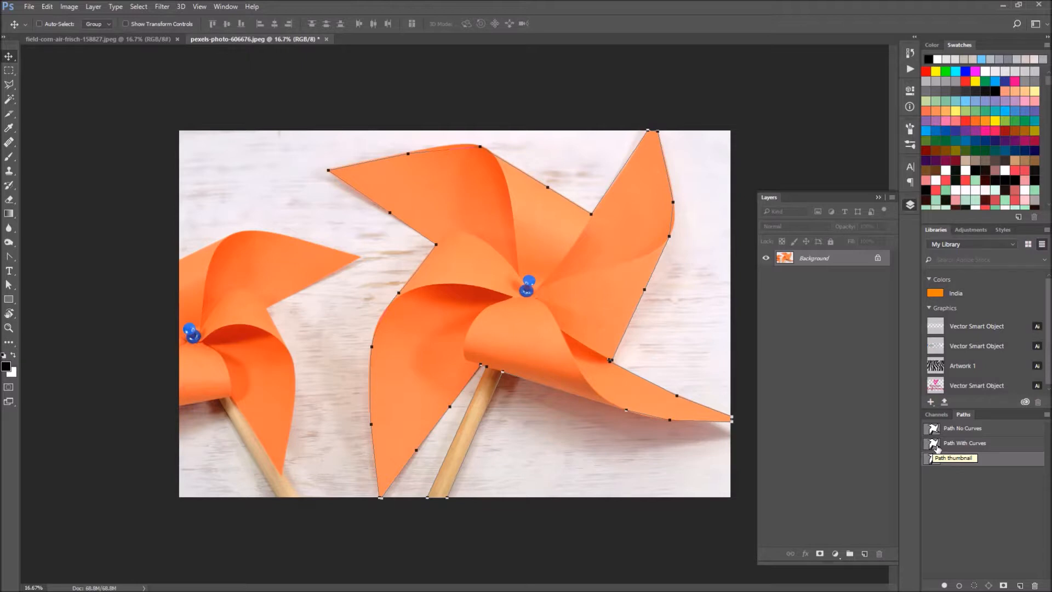
{"action": "left_click", "coordinate": [938, 447]}
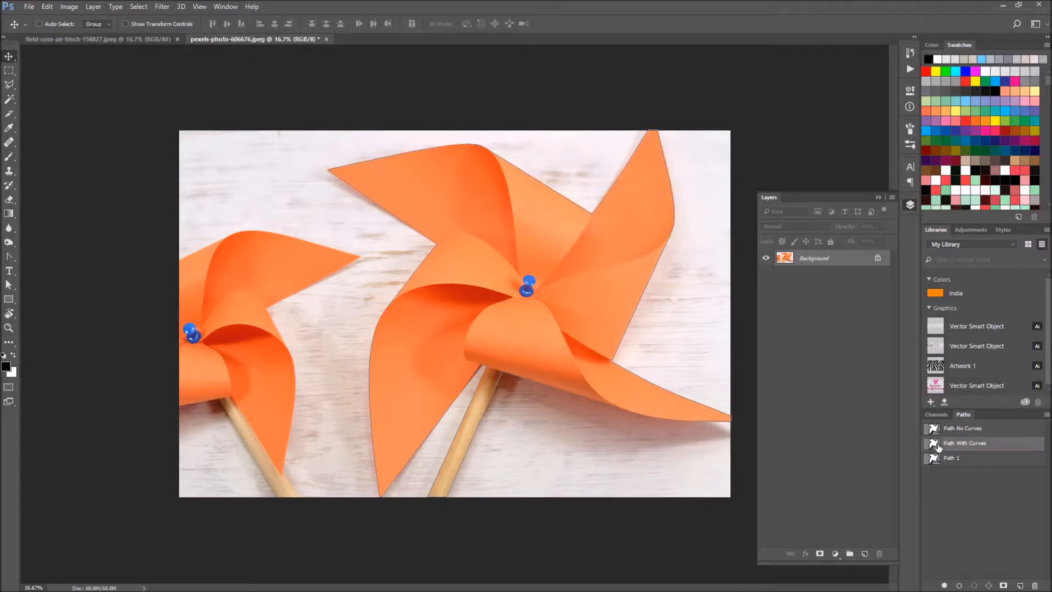
{"action": "key", "text": "ctrl"}
{"action": "left_click", "coordinate": [938, 447], "text": "ctrl"}
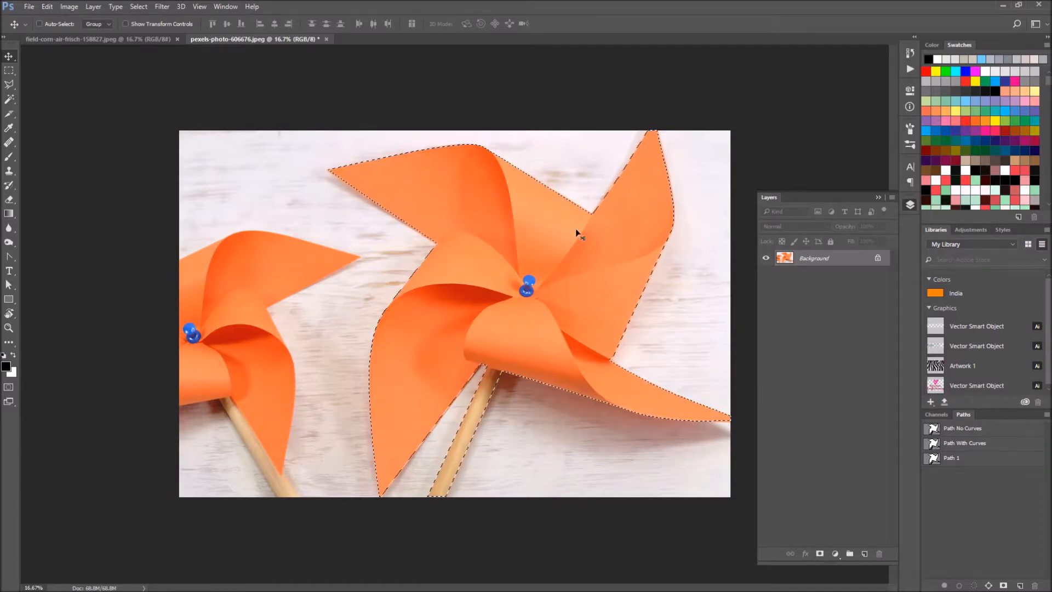
Copy the selected pinwheel and paste it into the field-corn-air-frisch-158827.jpeg image.
{"action": "left_click", "coordinate": [47, 7]}
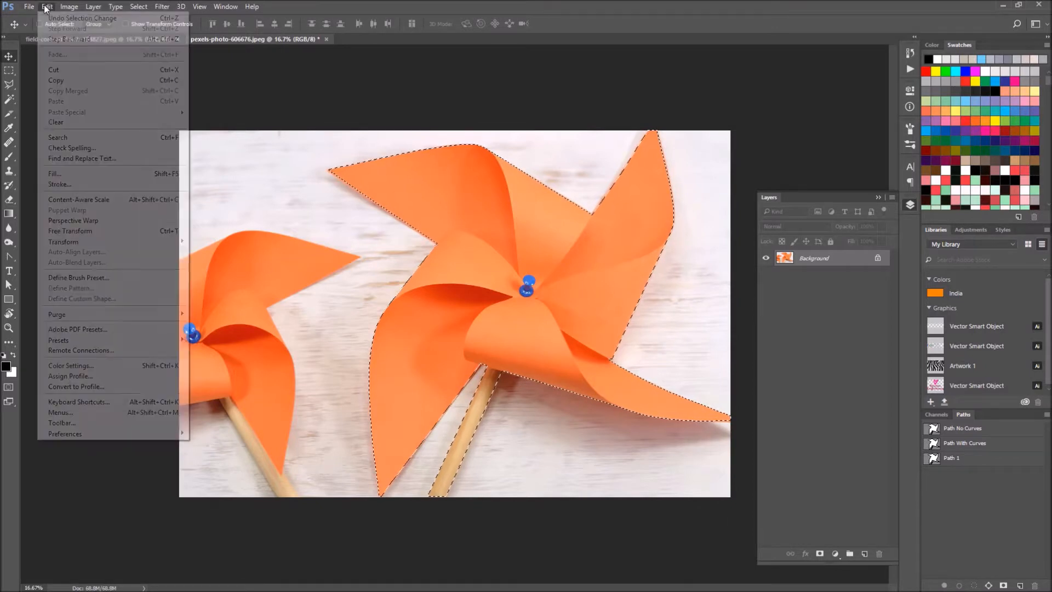
{"action": "left_click", "coordinate": [68, 80]}
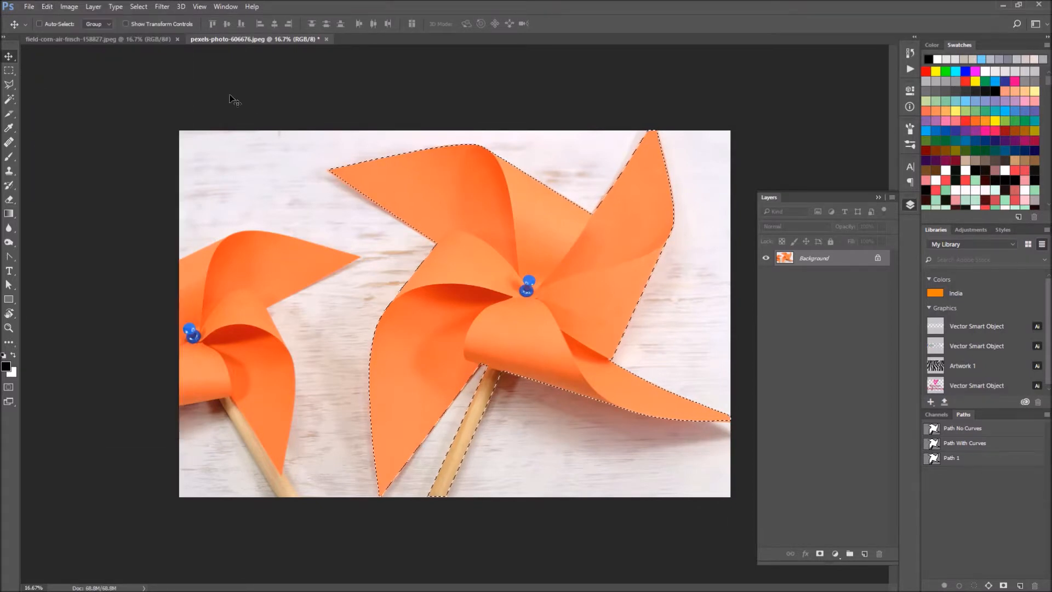
{"action": "left_click", "coordinate": [89, 40]}
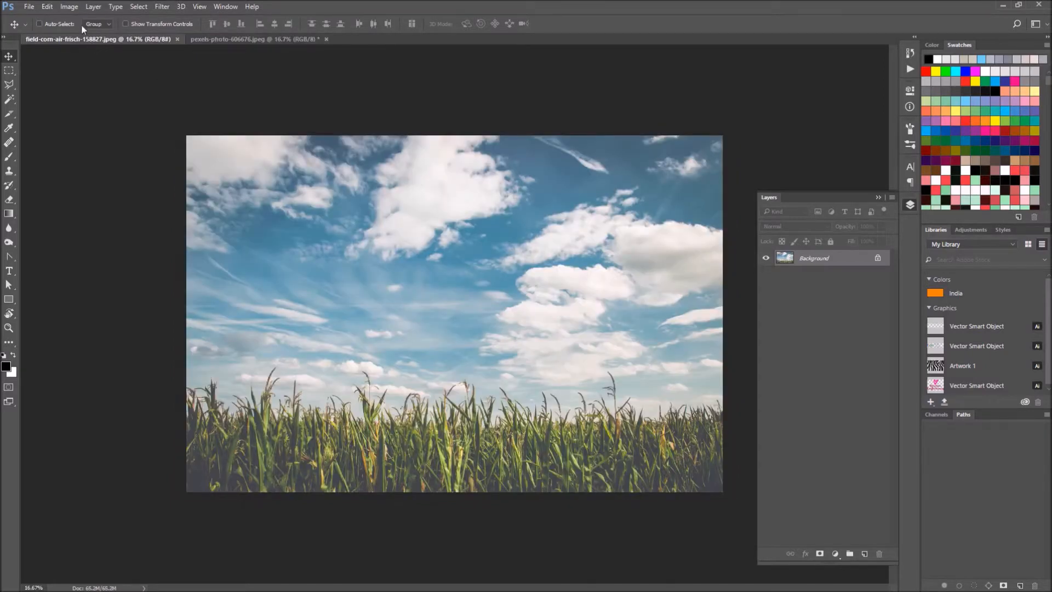
{"action": "left_click", "coordinate": [47, 6]}
{"action": "left_click", "coordinate": [77, 96]}
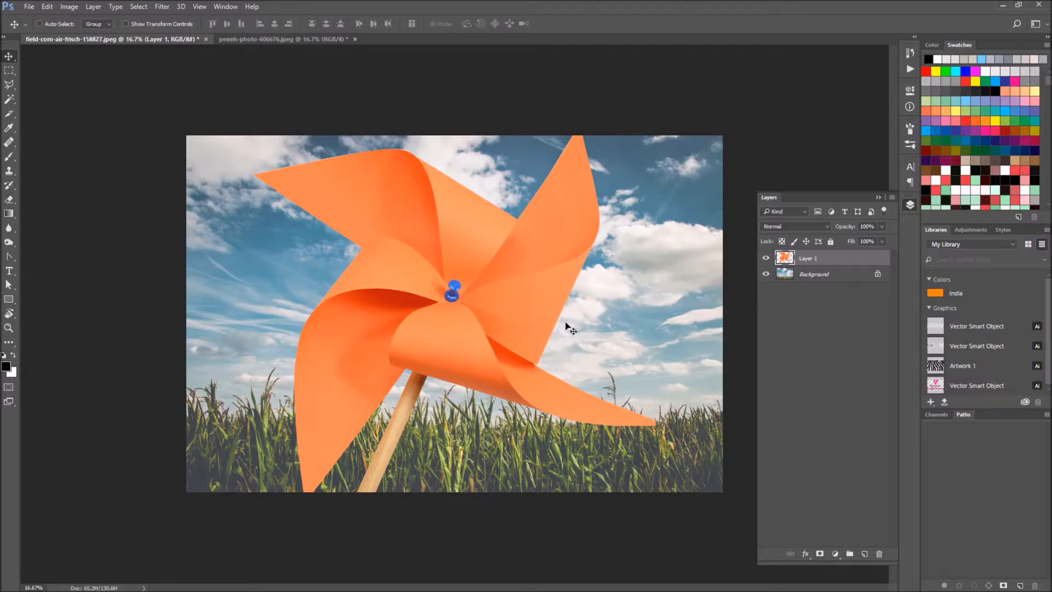
Move the pasted pinwheel rightward over the field and enlarge it proportionally with Free Transform until its petals reach the image edges.
{"action": "left_click_drag", "start_coordinate": [484, 349], "coordinate": [545, 360]}
{"action": "left_click", "coordinate": [47, 7]}
{"action": "left_click", "coordinate": [93, 230]}
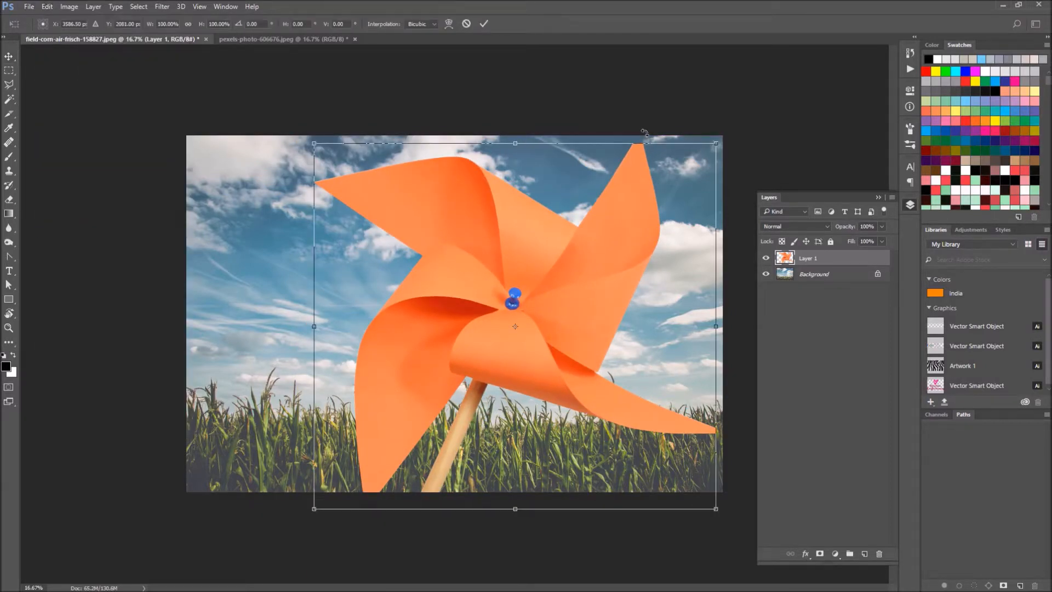
{"action": "left_click_drag", "start_coordinate": [720, 146], "coordinate": [738, 123]}
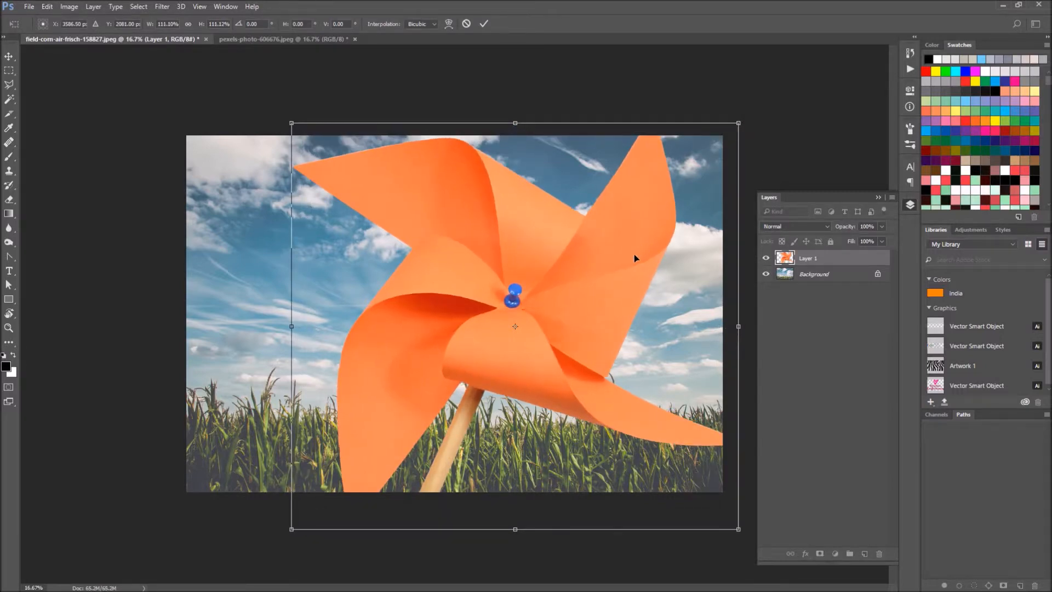
{"action": "left_click_drag", "start_coordinate": [634, 258], "coordinate": [622, 266]}
{"action": "left_click_drag", "start_coordinate": [728, 140], "coordinate": [739, 121]}
{"action": "key", "text": "Return"}
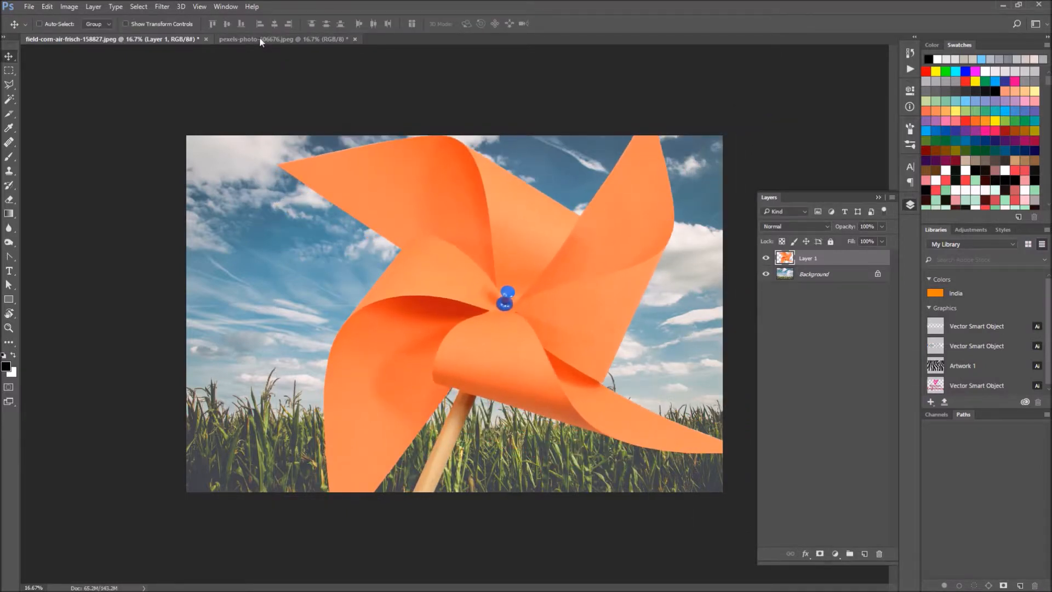
In pexels-photo-606676.jpeg, copy the selected pinwheel, paste it onto its own layer and hide the Background layer.
{"action": "left_click", "coordinate": [258, 38]}
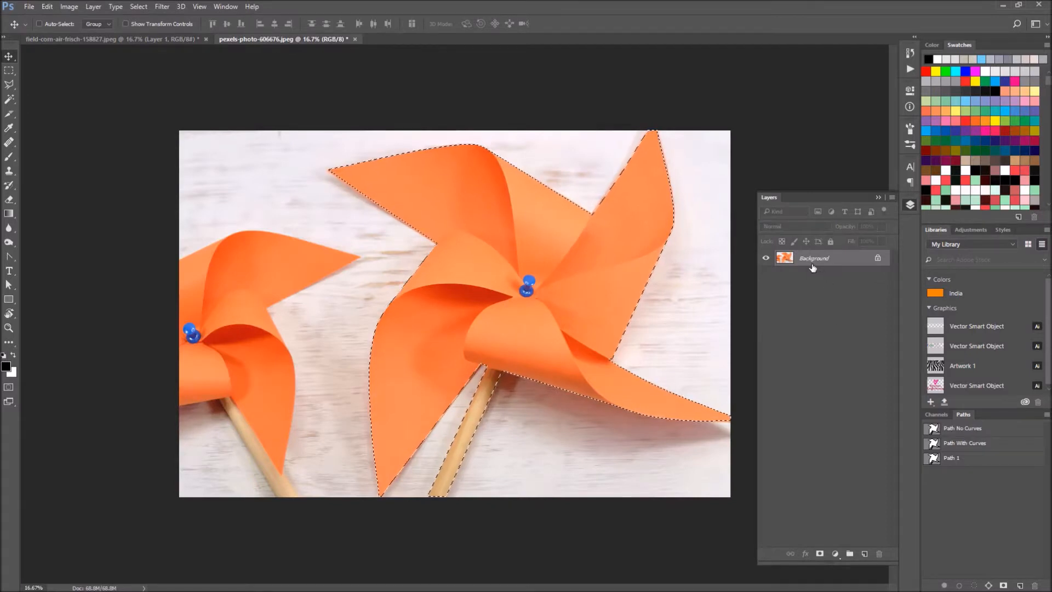
{"action": "left_click", "coordinate": [47, 7]}
{"action": "left_click", "coordinate": [57, 81]}
{"action": "left_click", "coordinate": [47, 7]}
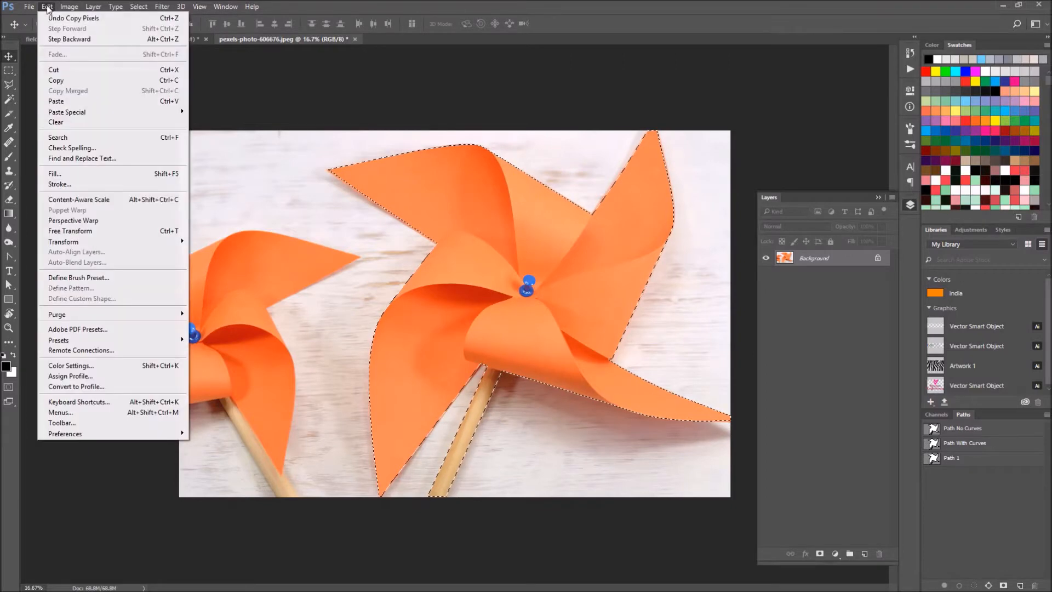
{"action": "left_click", "coordinate": [56, 100]}
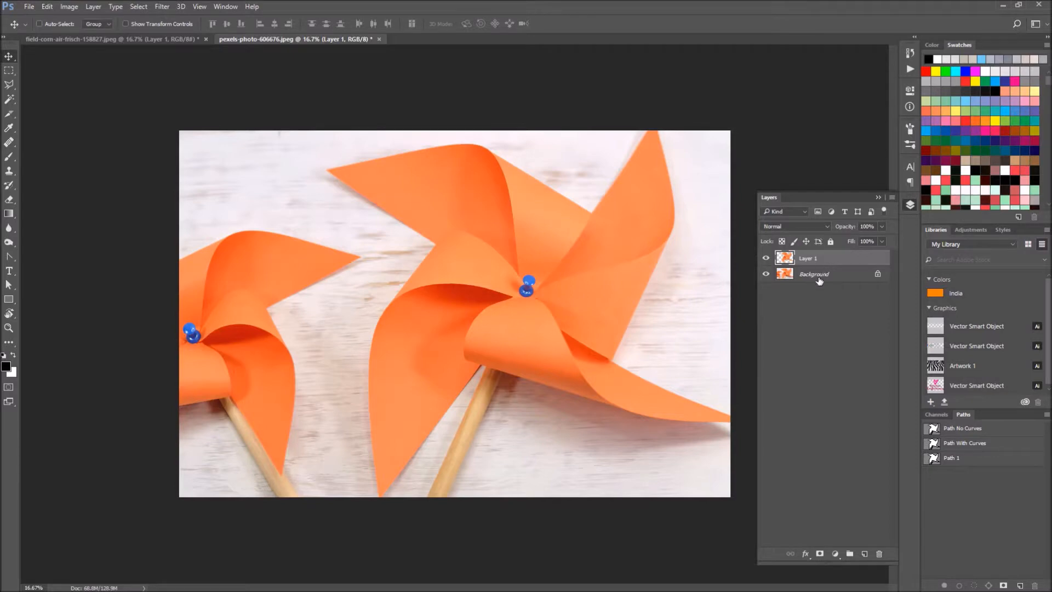
{"action": "left_click", "coordinate": [766, 274]}
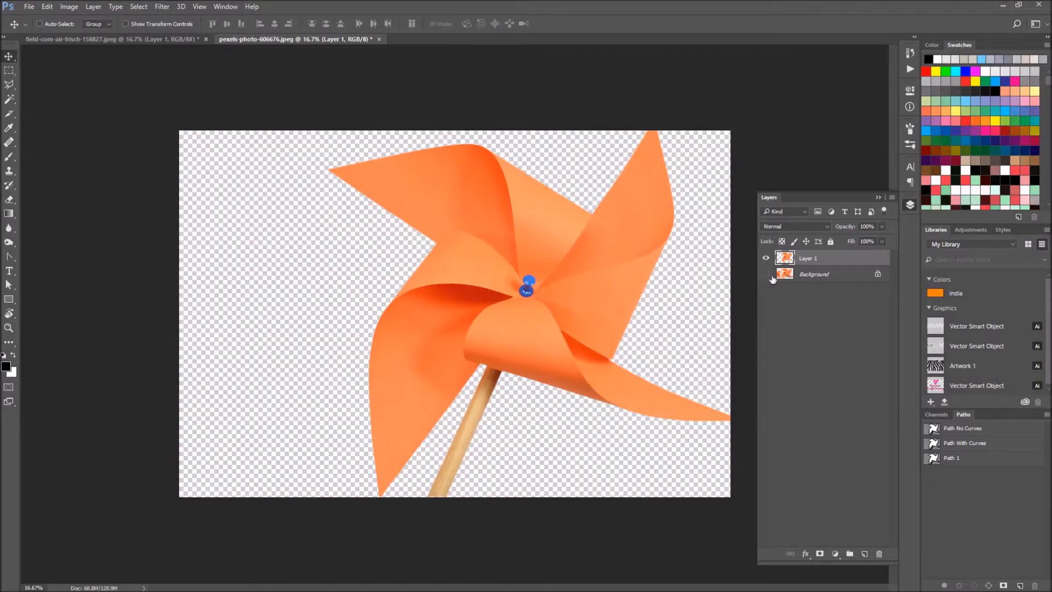
In the field-corn image, hide the pinwheel layer and copy the entire Background layer.
{"action": "left_click", "coordinate": [76, 40]}
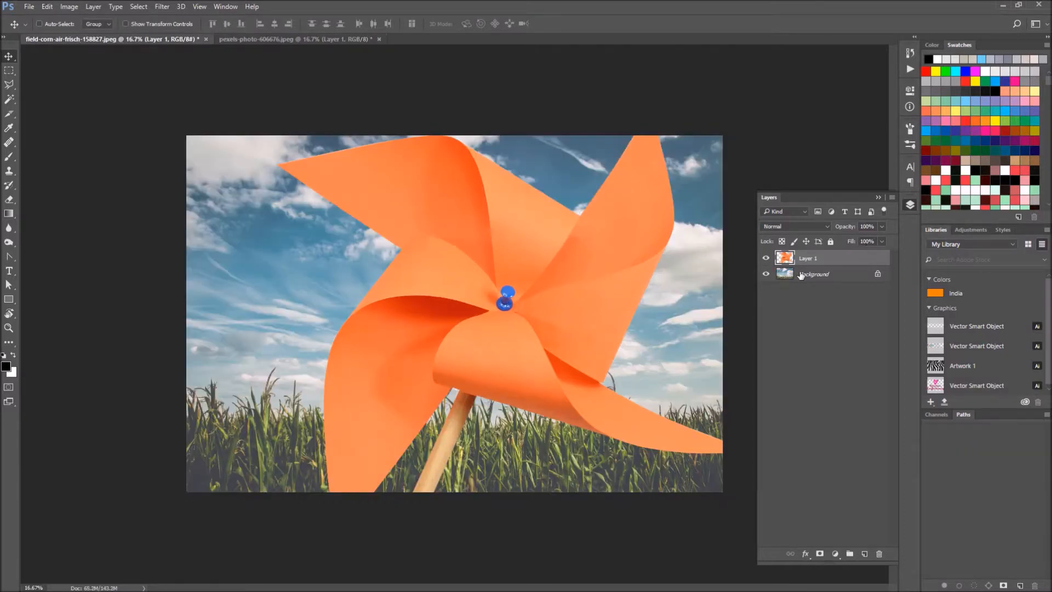
{"action": "left_click", "coordinate": [766, 258]}
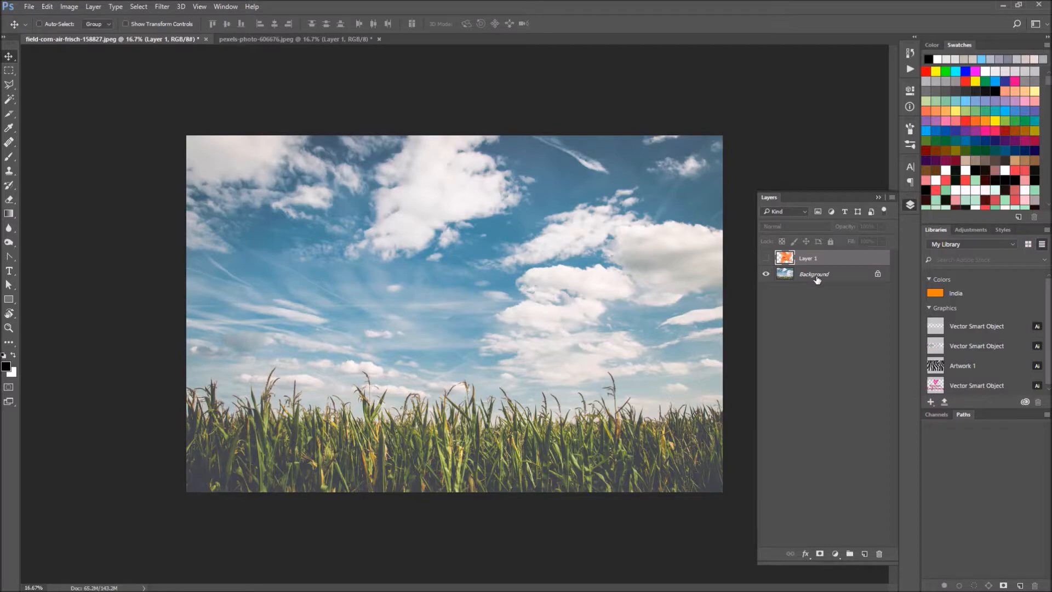
{"action": "left_click", "coordinate": [816, 278]}
{"action": "left_click", "coordinate": [47, 7]}
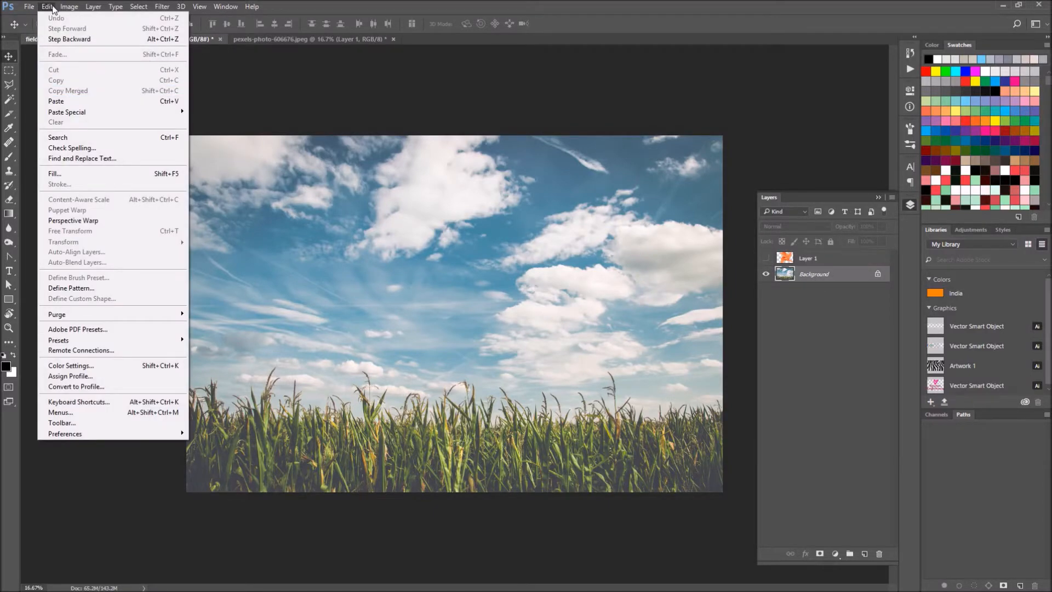
{"action": "mouse_move", "coordinate": [137, 11]}
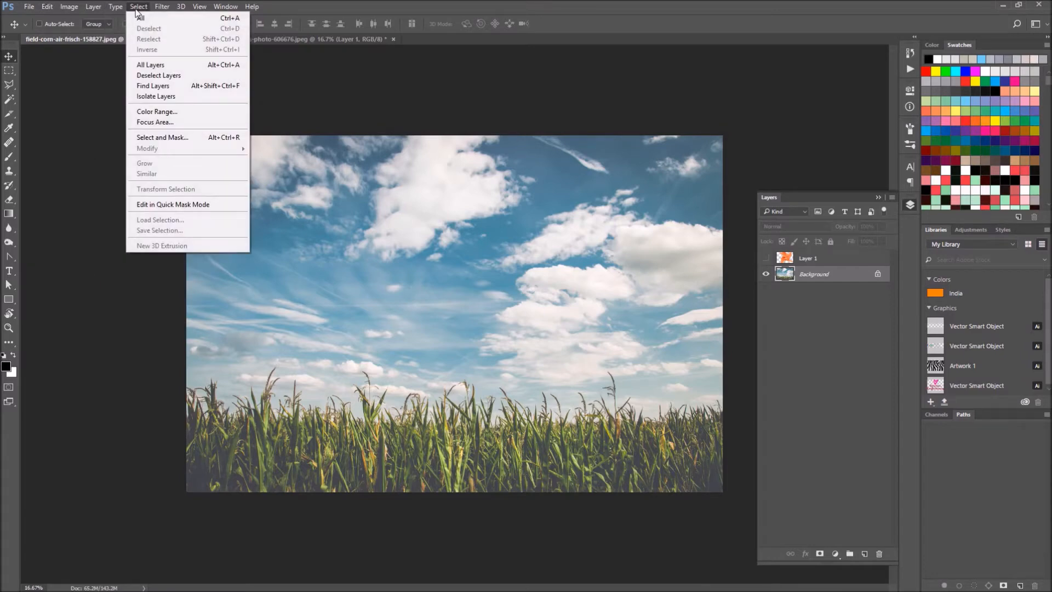
{"action": "left_click", "coordinate": [144, 19]}
{"action": "left_click", "coordinate": [51, 7]}
{"action": "left_click", "coordinate": [69, 81]}
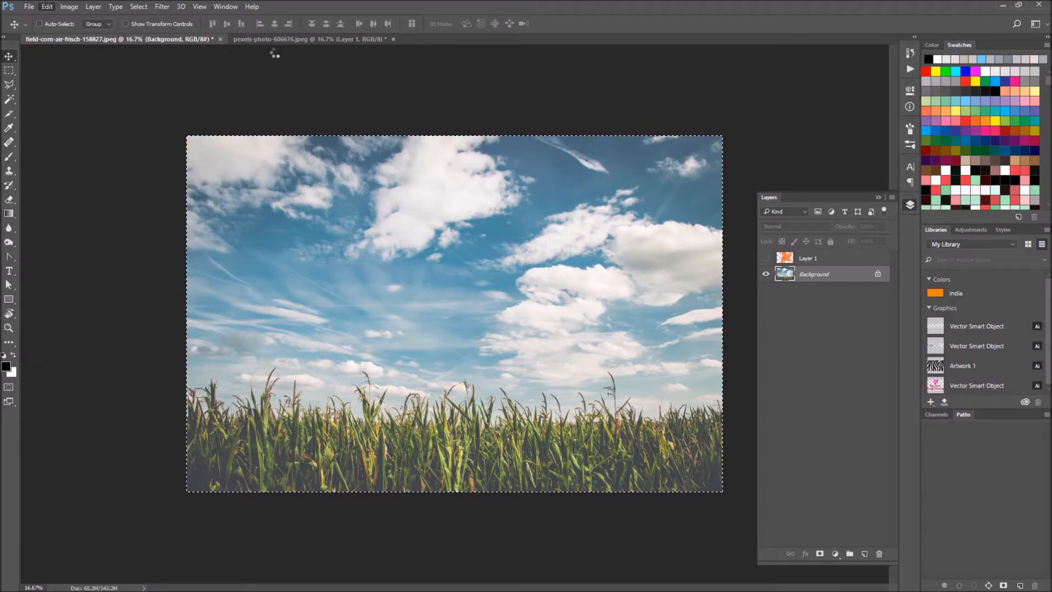
Paste the sky and field picture into pexels-photo-606676.jpeg, directly above the Background and beneath the pinwheel cutout.
{"action": "left_click", "coordinate": [264, 39]}
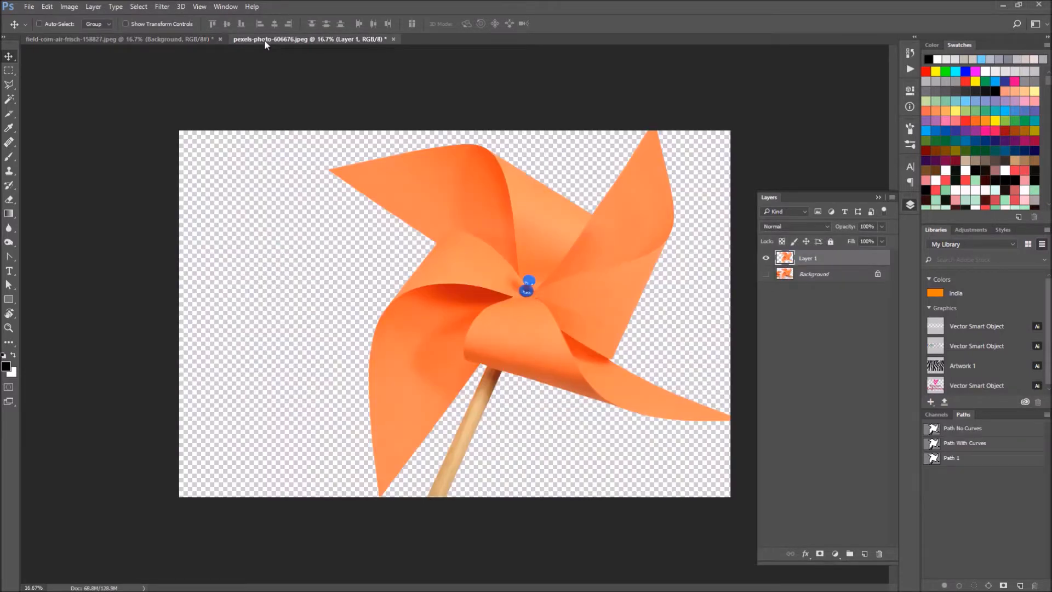
{"action": "left_click", "coordinate": [828, 281]}
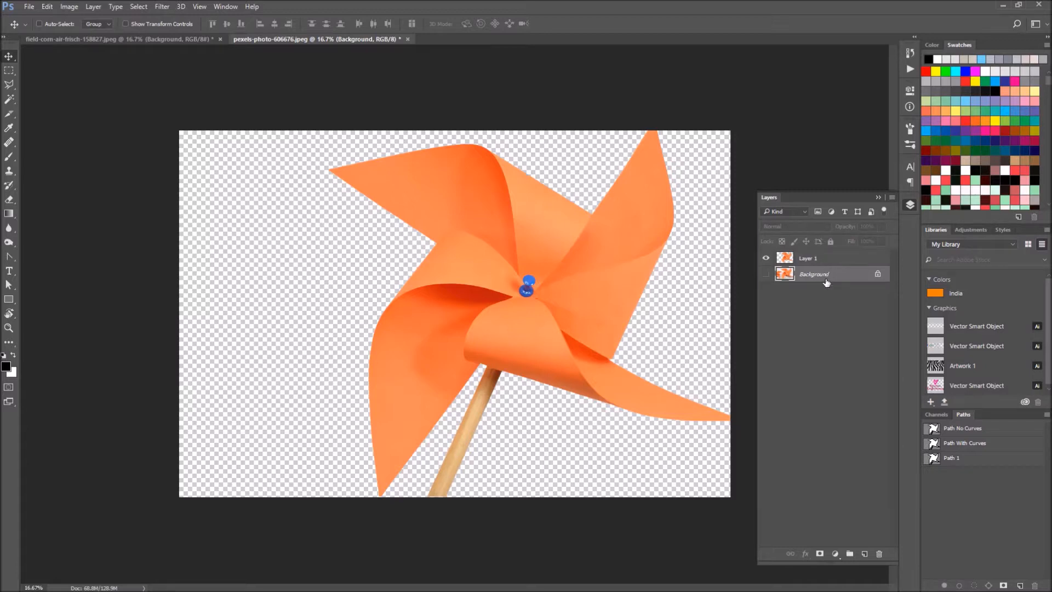
{"action": "left_click", "coordinate": [48, 7]}
{"action": "left_click", "coordinate": [74, 102]}
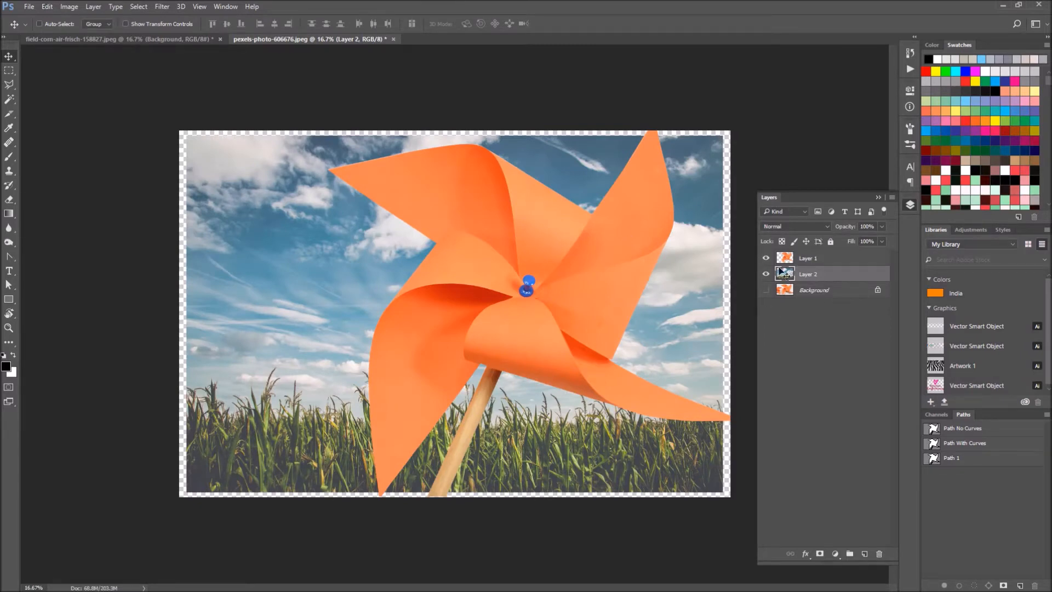
Scale the sky and field layer to about 116% with Free Transform so it covers the whole canvas.
{"action": "left_click", "coordinate": [48, 7]}
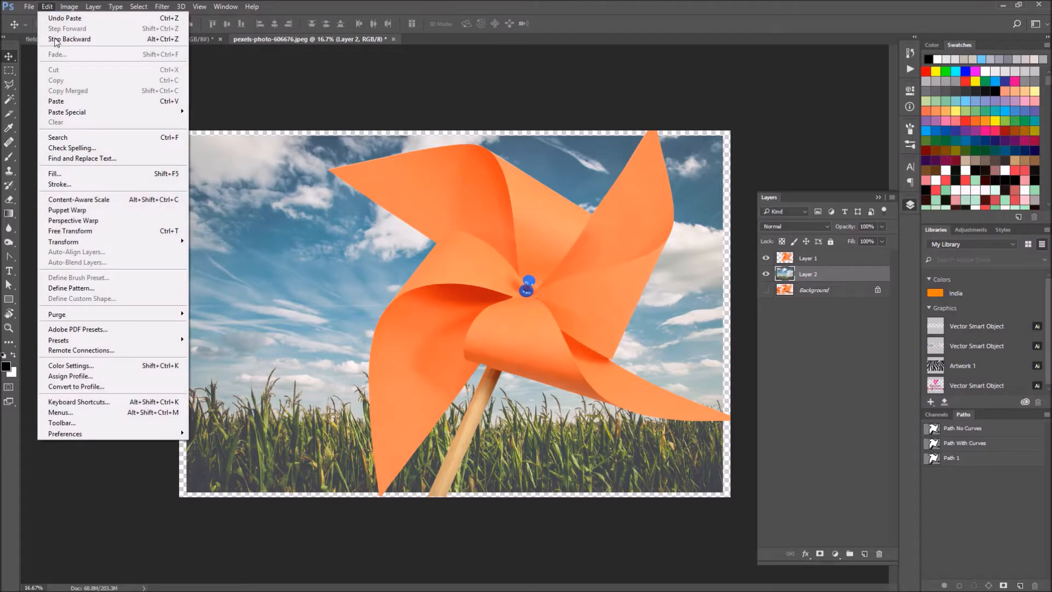
{"action": "left_click", "coordinate": [75, 232]}
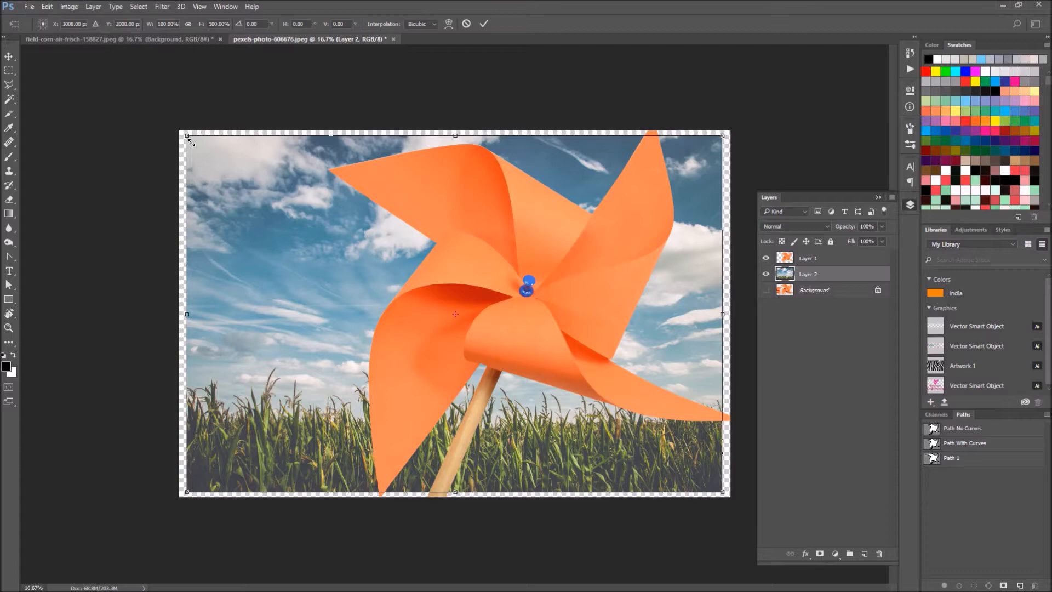
{"action": "left_click_drag", "start_coordinate": [190, 142], "coordinate": [158, 120]}
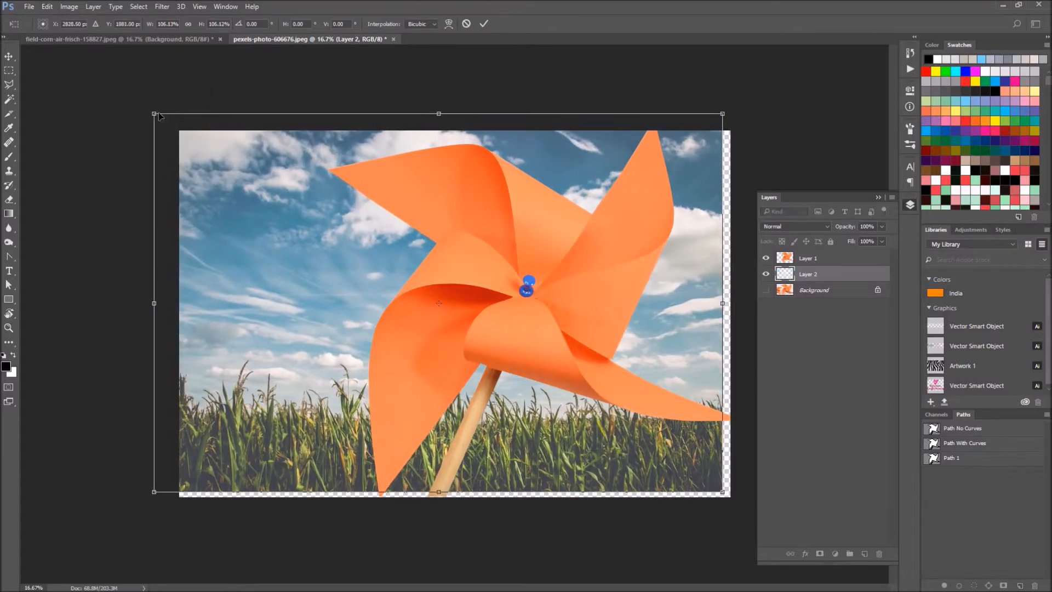
{"action": "left_click_drag", "start_coordinate": [722, 491], "coordinate": [778, 533]}
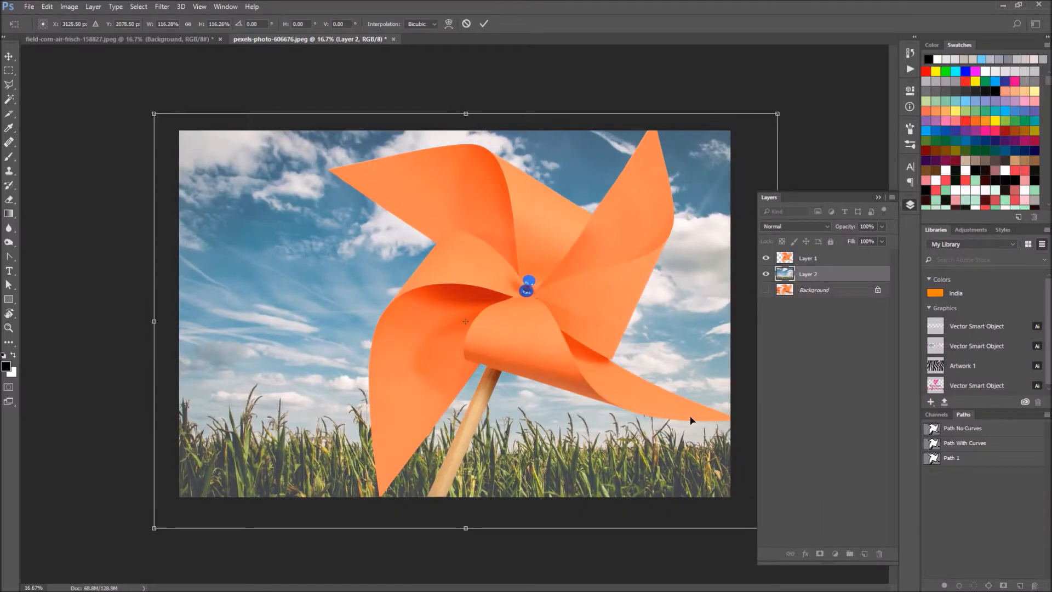
{"action": "key", "text": "Return"}
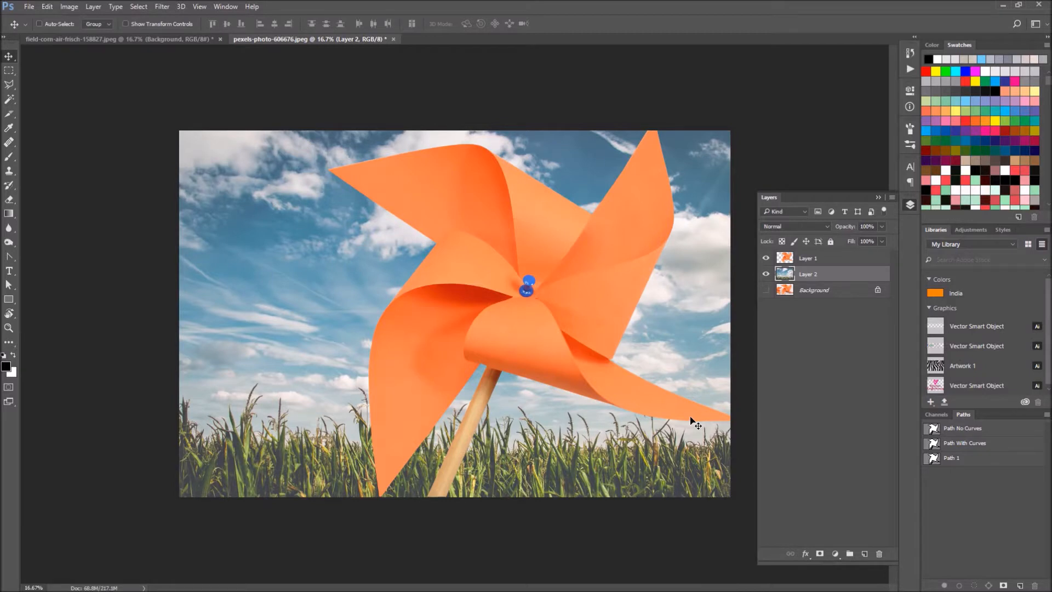
Hide Layer 1 and Layer 2, then show the original Background photo and make it the active layer.
{"action": "left_click", "coordinate": [790, 262]}
{"action": "left_click", "coordinate": [767, 274]}
{"action": "left_click", "coordinate": [766, 258]}
{"action": "left_click", "coordinate": [765, 290]}
{"action": "left_click", "coordinate": [820, 295]}
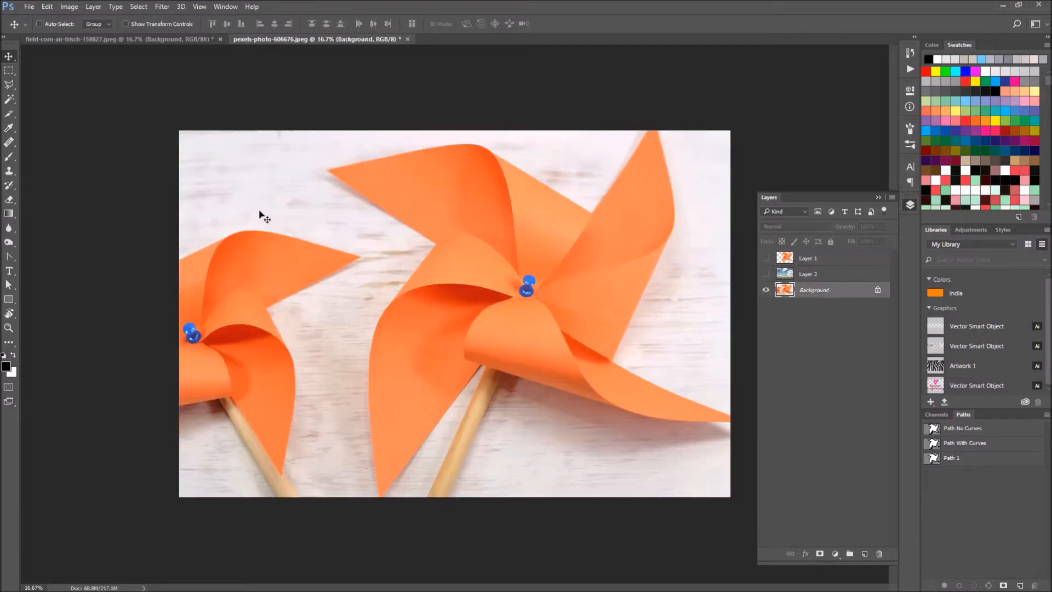
Hide the Background photo and show Layer 1 and Layer 2 to view the pinwheel's upper-left blade against the sky.
{"action": "left_click", "coordinate": [10, 331]}
{"action": "left_click", "coordinate": [441, 186]}
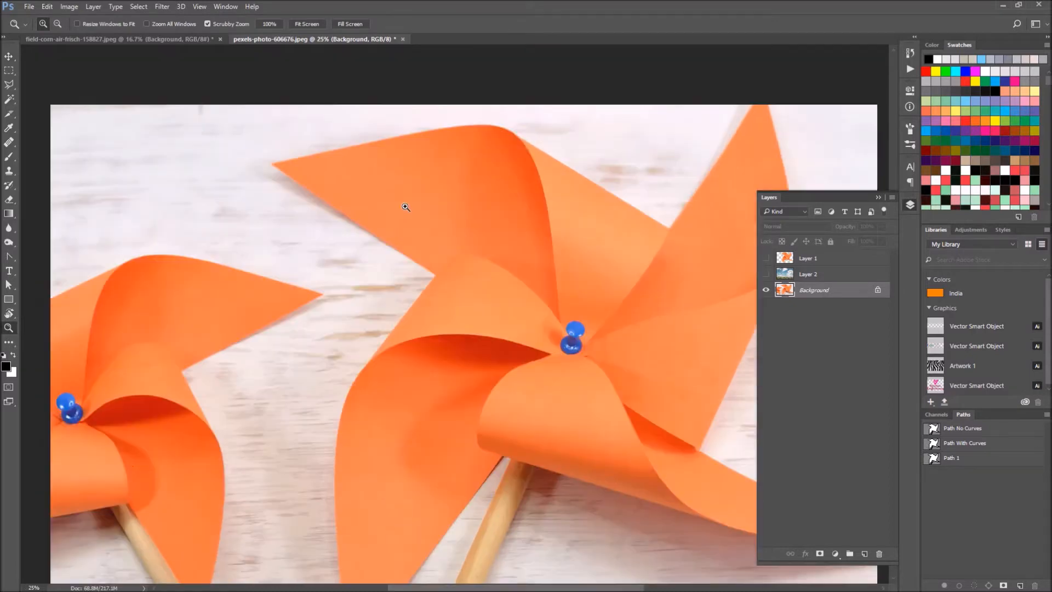
{"action": "left_click", "coordinate": [401, 197]}
{"action": "left_click", "coordinate": [401, 197]}
{"action": "left_click", "coordinate": [401, 197]}
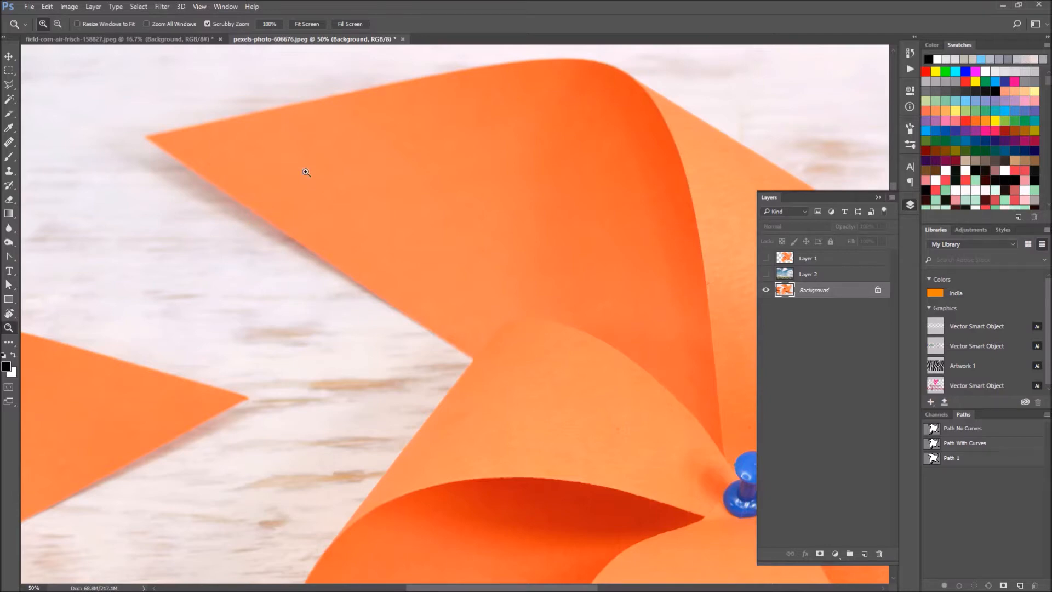
{"action": "left_click", "coordinate": [767, 290]}
{"action": "left_click", "coordinate": [766, 274]}
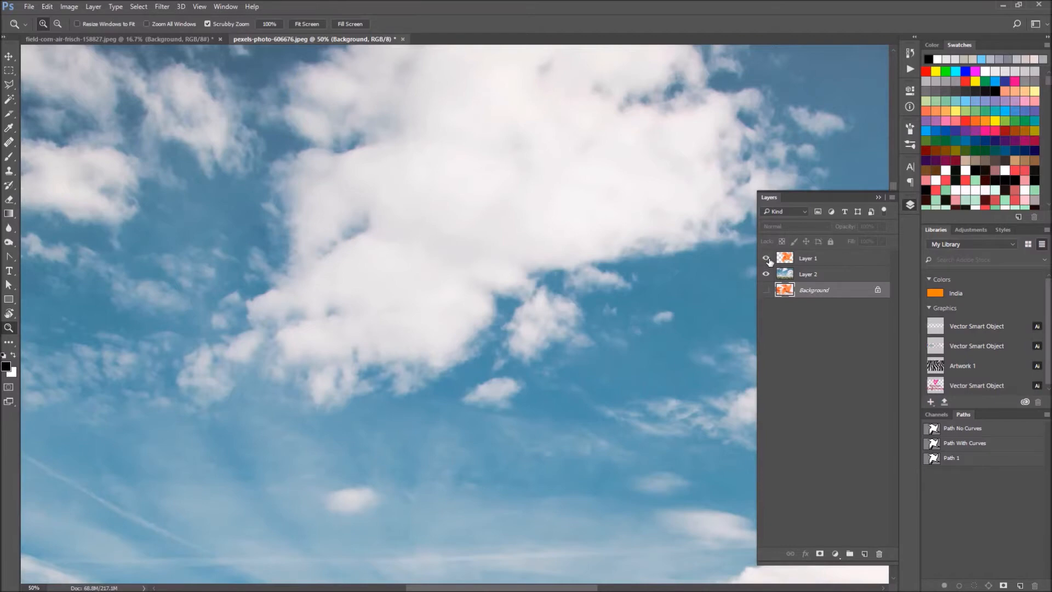
{"action": "left_click", "coordinate": [766, 258]}
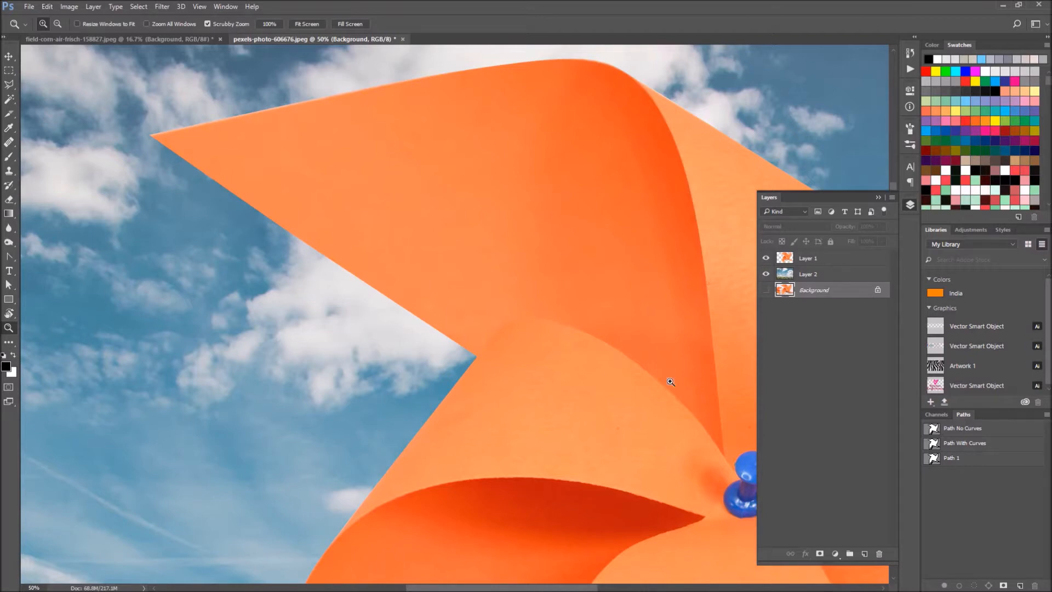
Make Layer 1 active and set the Blur tool's brush size to 177 px.
{"action": "left_click", "coordinate": [818, 263]}
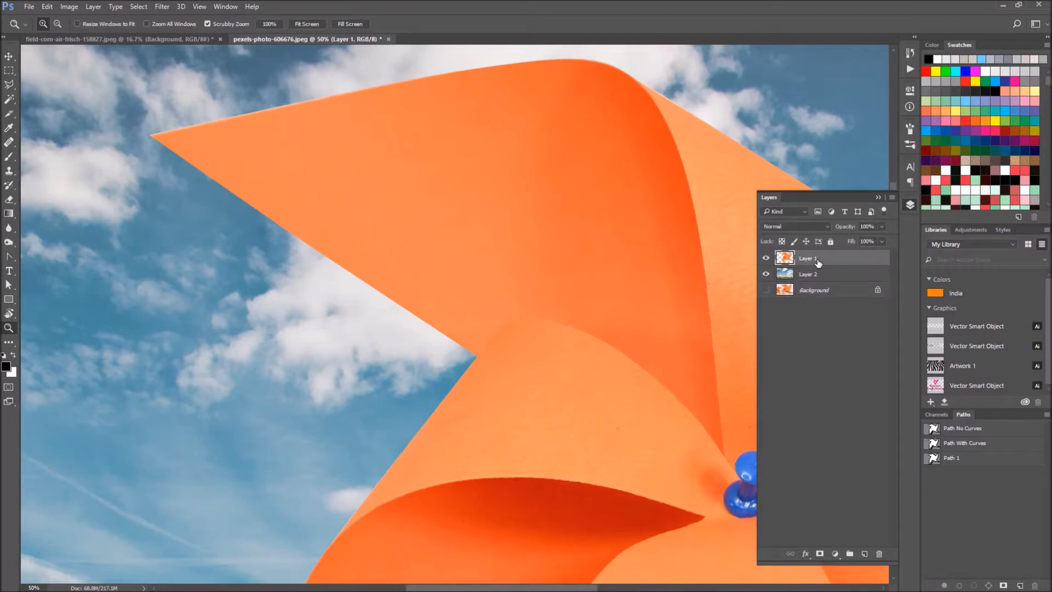
{"action": "left_click", "coordinate": [9, 229]}
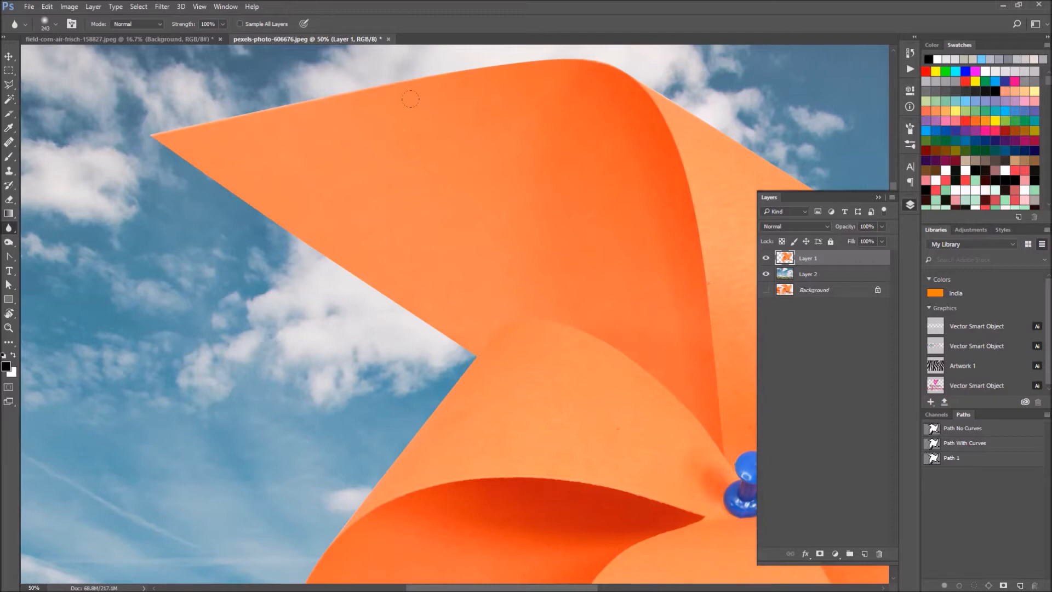
{"action": "left_click", "coordinate": [55, 25]}
{"action": "mouse_move", "coordinate": [113, 64]}
{"action": "left_mouse_down"}
{"action": "mouse_move", "coordinate": [80, 63]}
{"action": "mouse_move", "coordinate": [104, 63]}
{"action": "left_mouse_up"}
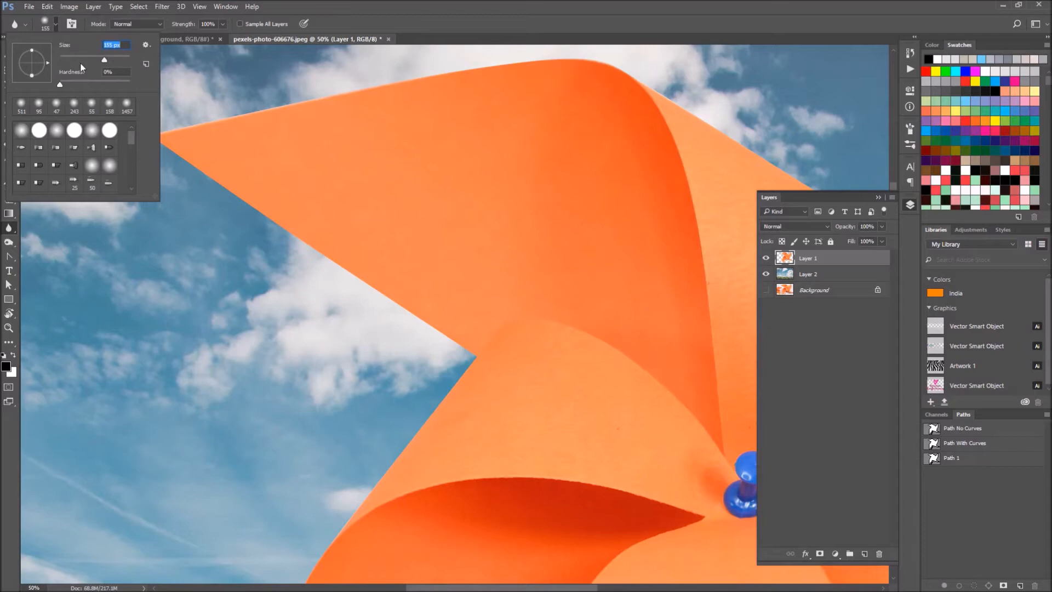
{"action": "left_click_drag", "start_coordinate": [104, 61], "coordinate": [97, 62]}
{"action": "left_click_drag", "start_coordinate": [95, 62], "coordinate": [109, 61]}
{"action": "key", "text": "Return"}
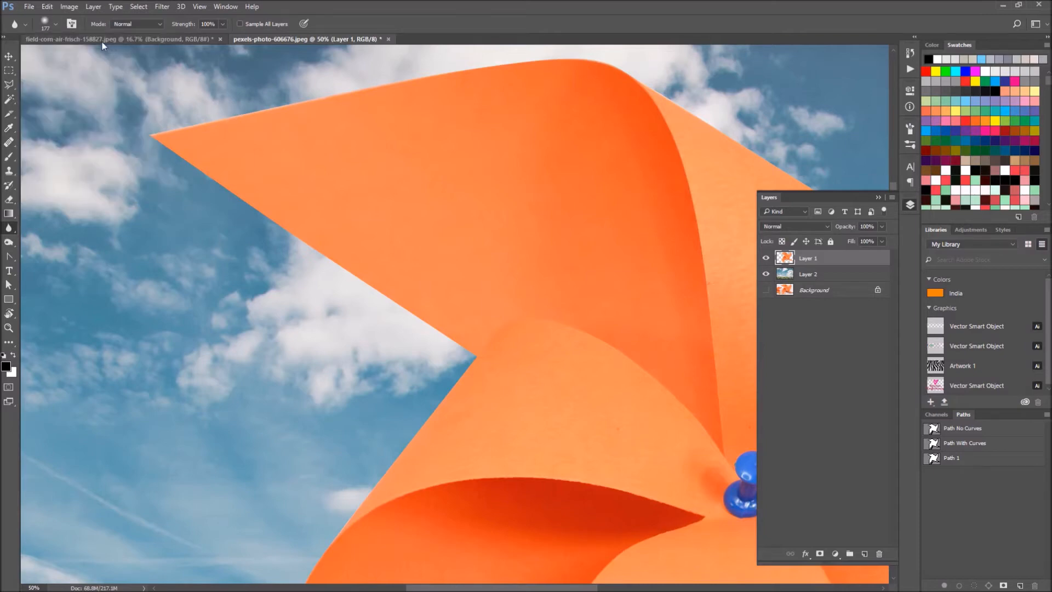
Keep the blur strength at 100% and soften the cutout's lower edge along the upper-left blade.
{"action": "left_click", "coordinate": [223, 24]}
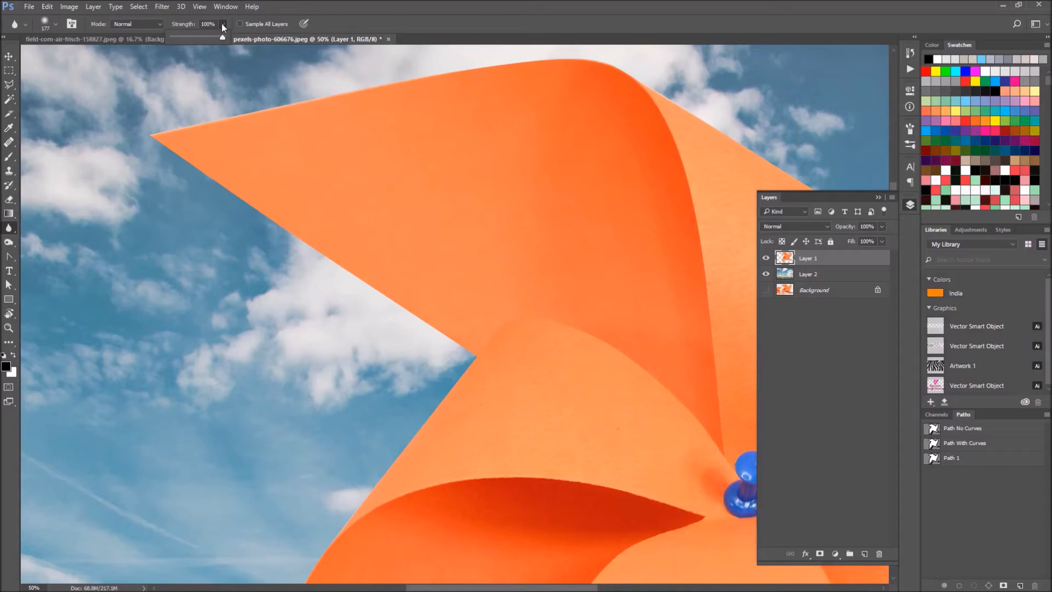
{"action": "left_click", "coordinate": [222, 25]}
{"action": "key", "text": "Return"}
{"action": "mouse_move", "coordinate": [215, 197]}
{"action": "left_mouse_down"}
{"action": "mouse_move", "coordinate": [421, 317]}
{"action": "mouse_move", "coordinate": [395, 295]}
{"action": "left_mouse_up"}
{"action": "mouse_move", "coordinate": [600, 202]}
{"action": "left_mouse_down"}
{"action": "mouse_move", "coordinate": [582, 218]}
{"action": "mouse_move", "coordinate": [349, 254]}
{"action": "left_mouse_up"}
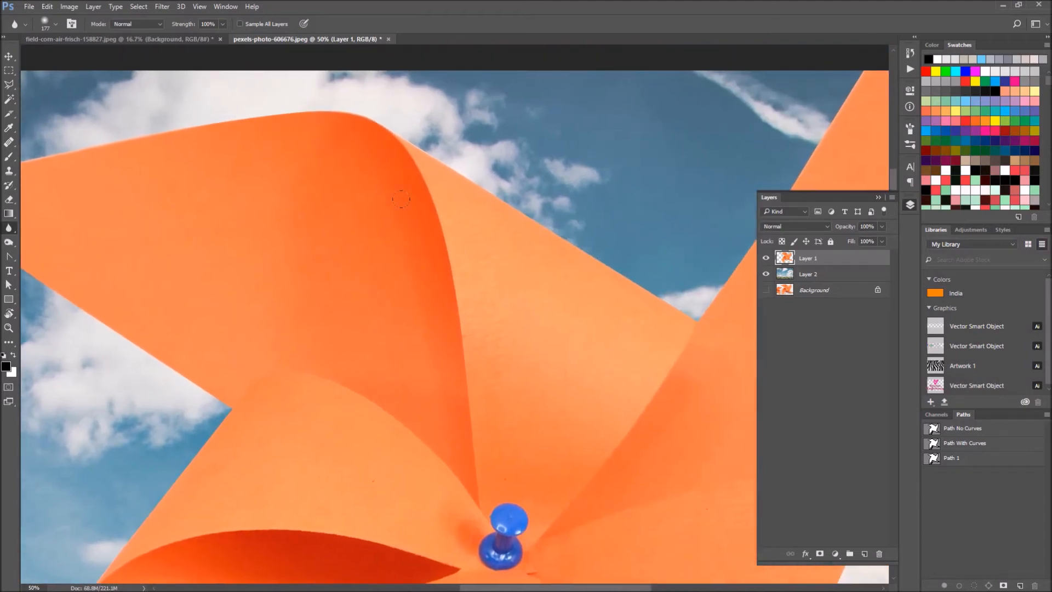
{"action": "left_click_drag", "start_coordinate": [557, 250], "coordinate": [484, 212]}
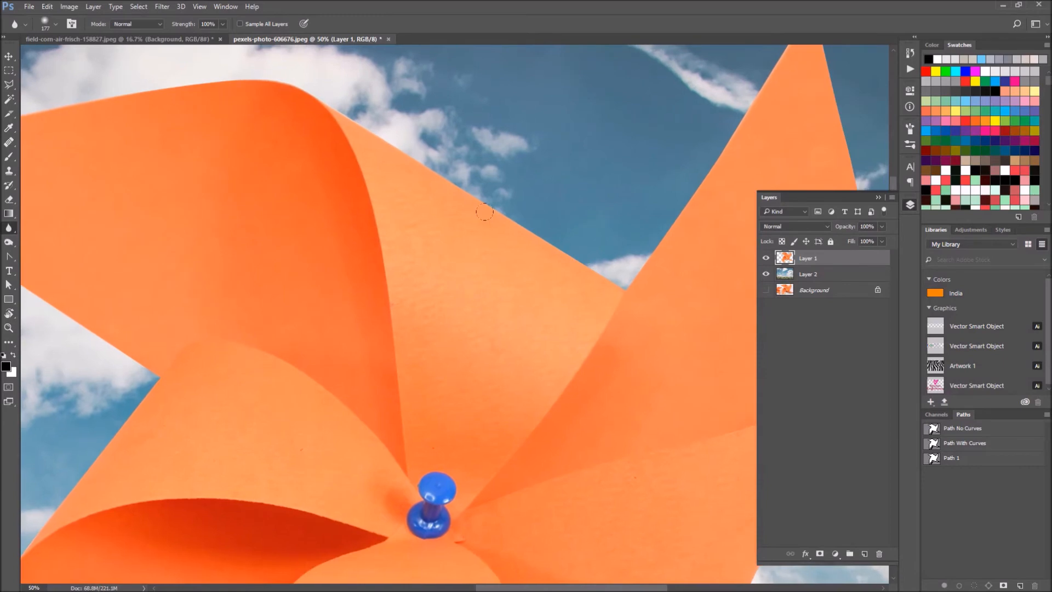
Compare the cutout's edges with the original photo by showing only the Background, and restore the view of Layer 1 and Layer 2.
{"action": "left_click", "coordinate": [766, 258]}
{"action": "left_click", "coordinate": [766, 275]}
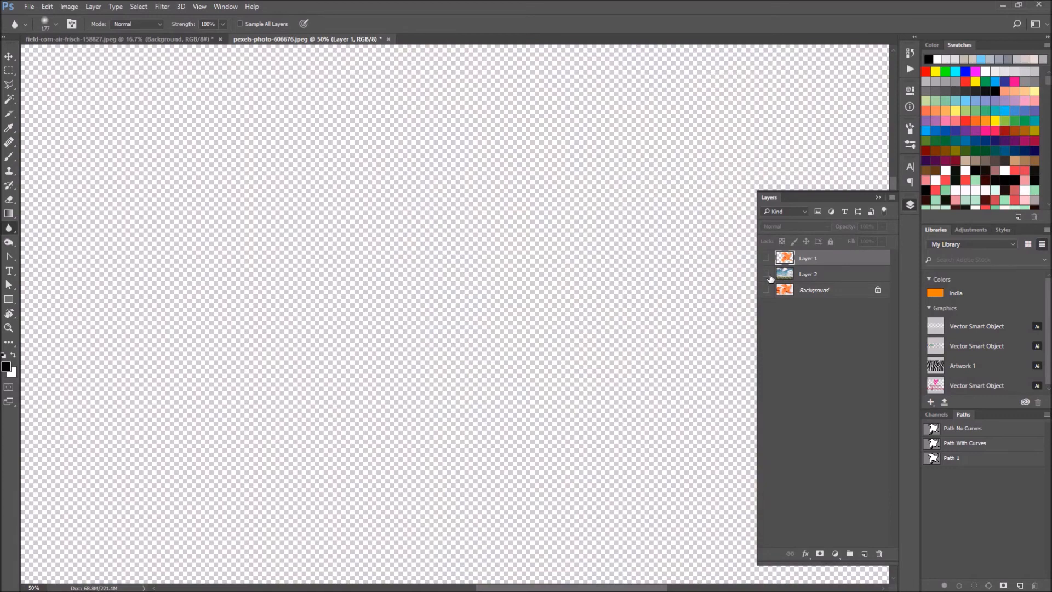
{"action": "left_click", "coordinate": [766, 292]}
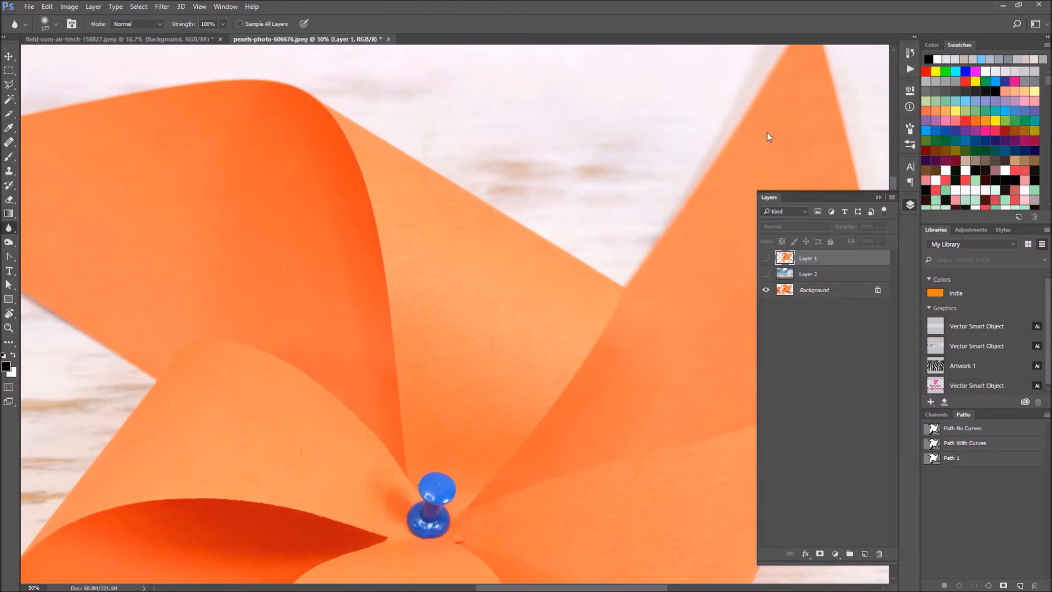
{"action": "left_click", "coordinate": [767, 261]}
{"action": "left_click", "coordinate": [766, 289]}
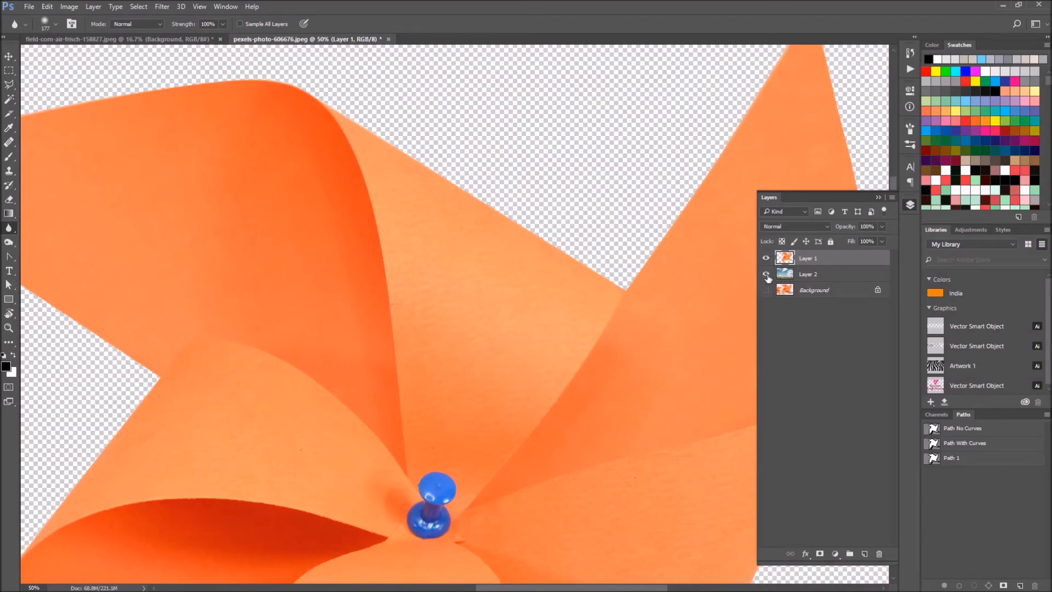
{"action": "left_click", "coordinate": [765, 274]}
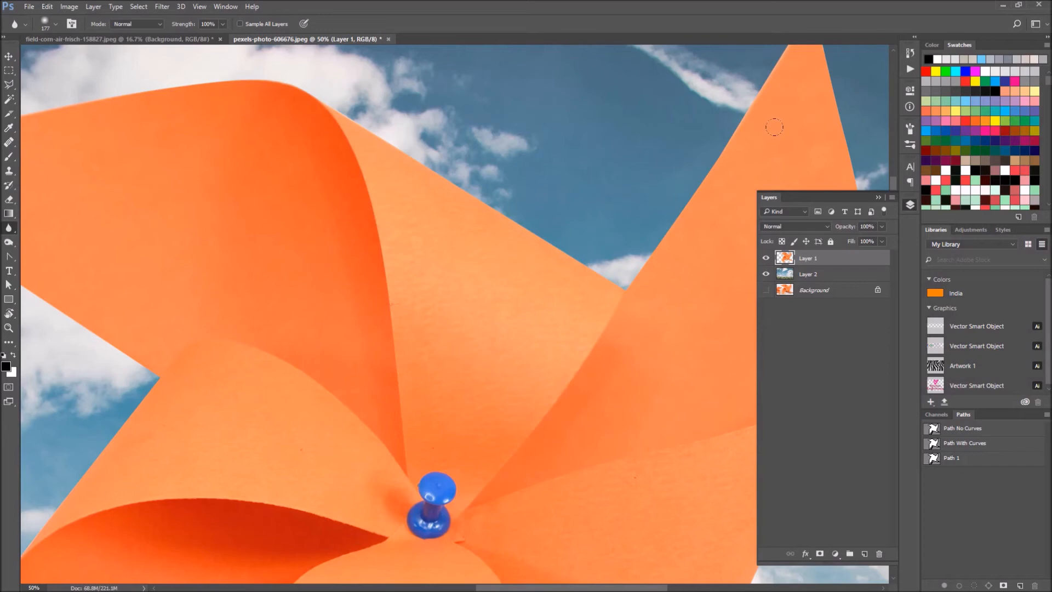
Collapse the floating layer list and zoom out to 25% to examine the pinwheel over the sky.
{"action": "left_click", "coordinate": [878, 198]}
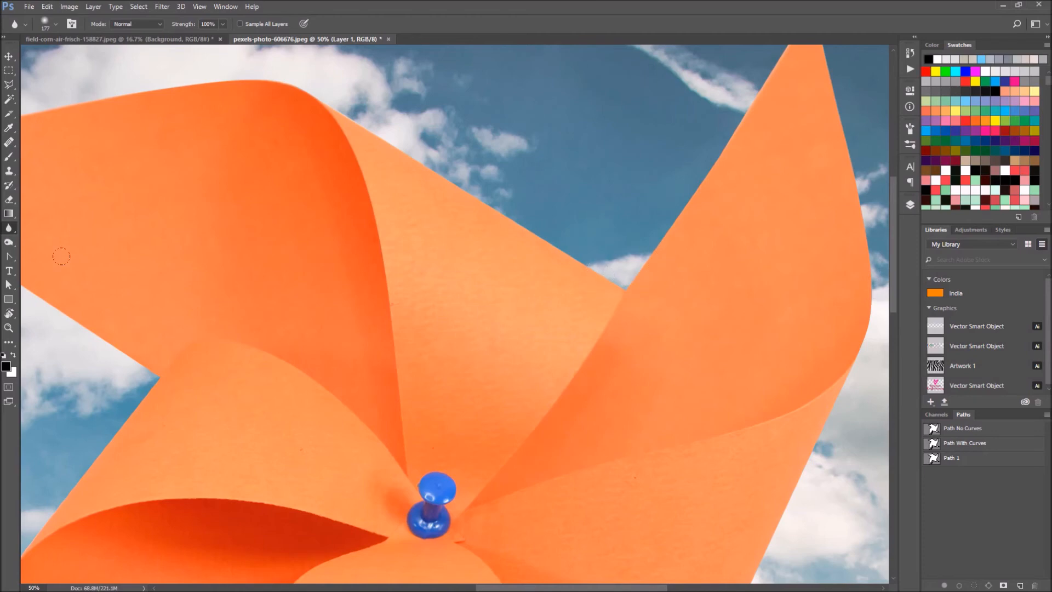
{"action": "left_click", "coordinate": [9, 327]}
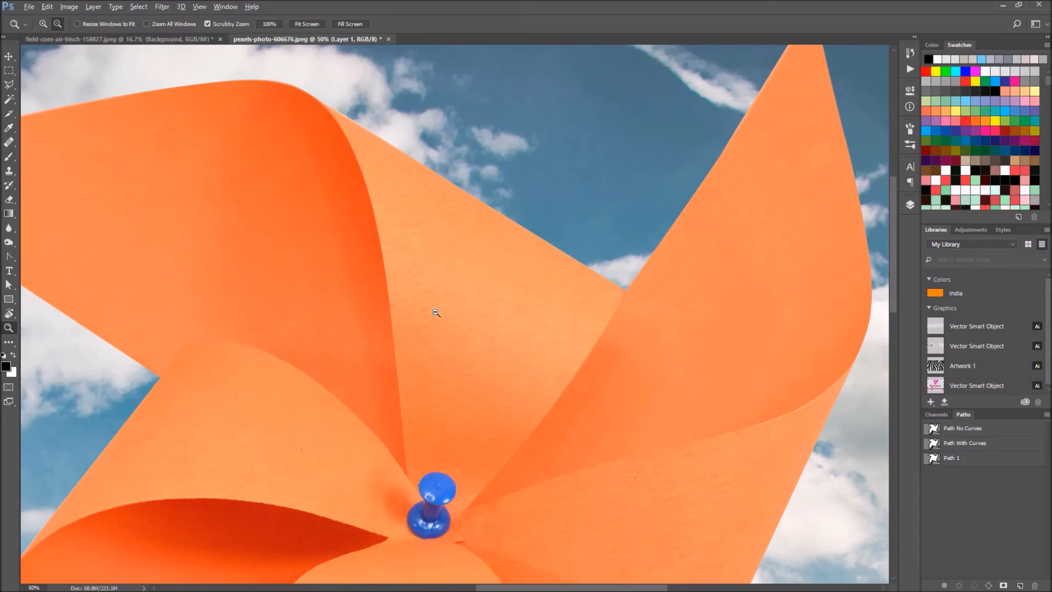
{"action": "left_click", "coordinate": [486, 300], "text": "alt"}
{"action": "left_click", "coordinate": [487, 300], "text": "alt"}
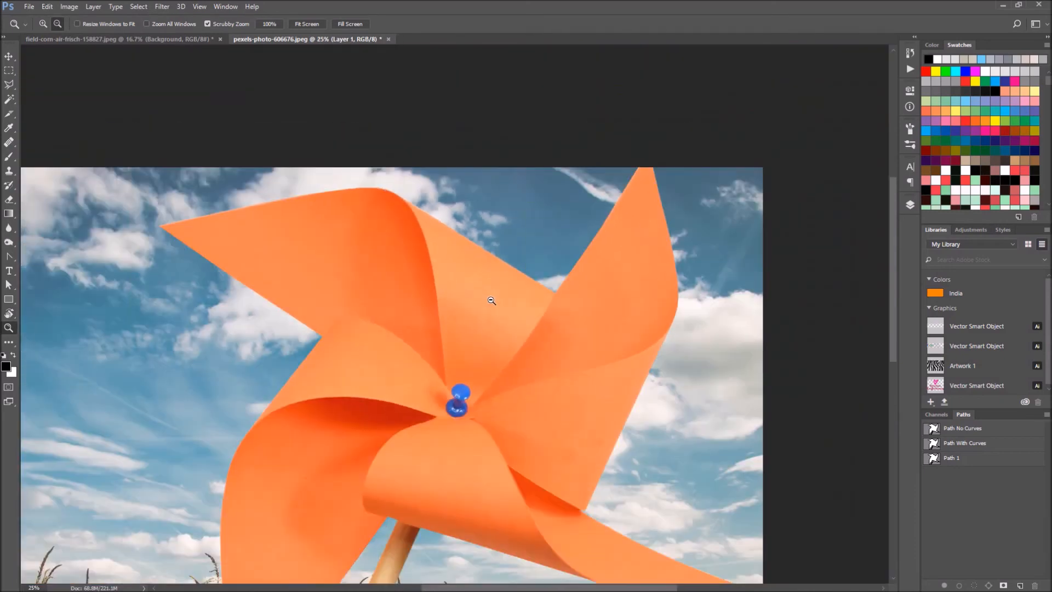